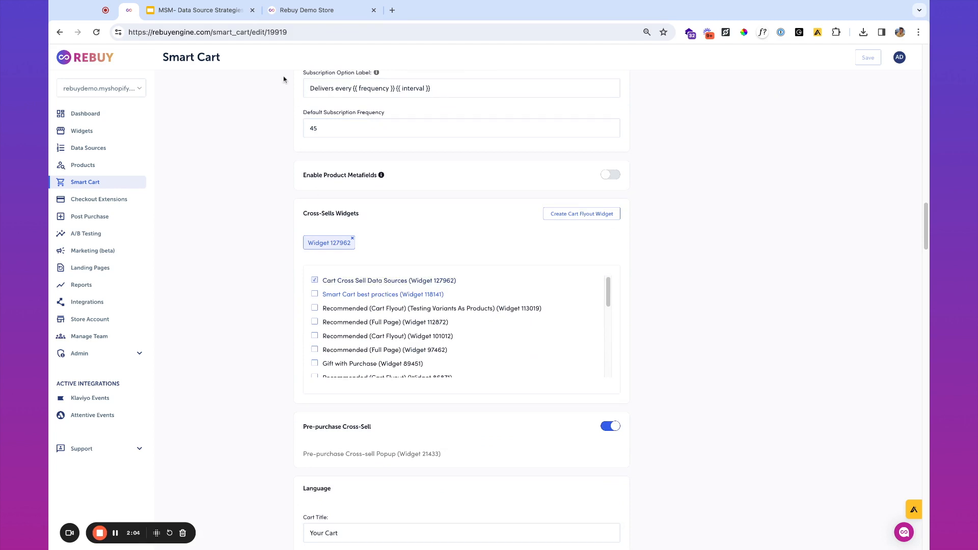
- Check the preview cart, then open the Cart Cross Sell Data Sources widget (ID 127962) from Smart Cart
{"action": "left_click", "coordinate": [314, 11]}
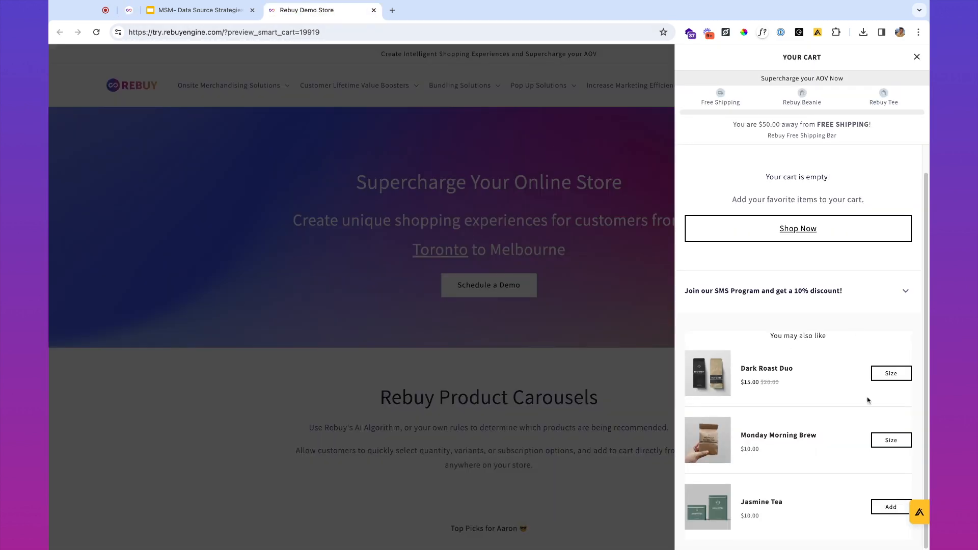
{"action": "left_click", "coordinate": [128, 10]}
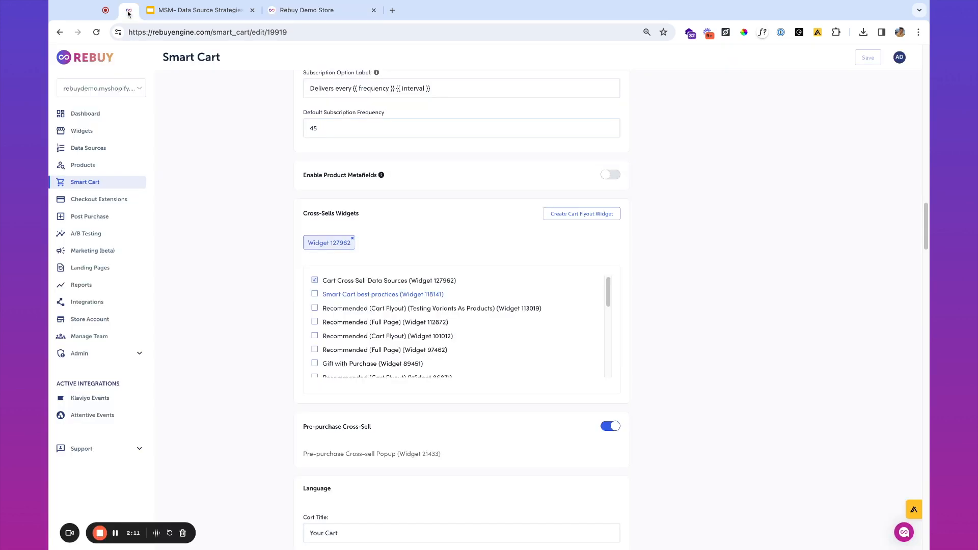
{"action": "left_click", "coordinate": [402, 282]}
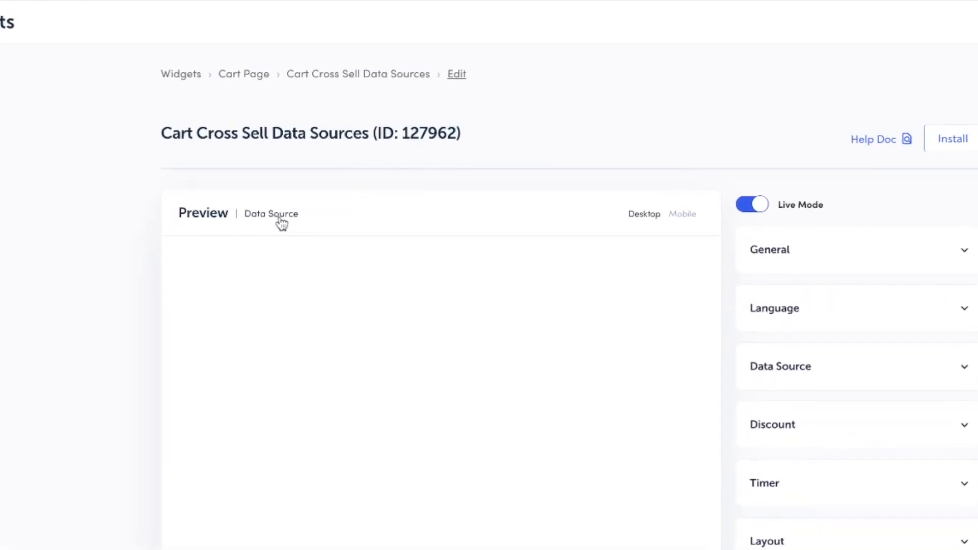
- Open the Cart Cross Sell Data Sources widget's data source in the editor
{"action": "left_click", "coordinate": [281, 216]}
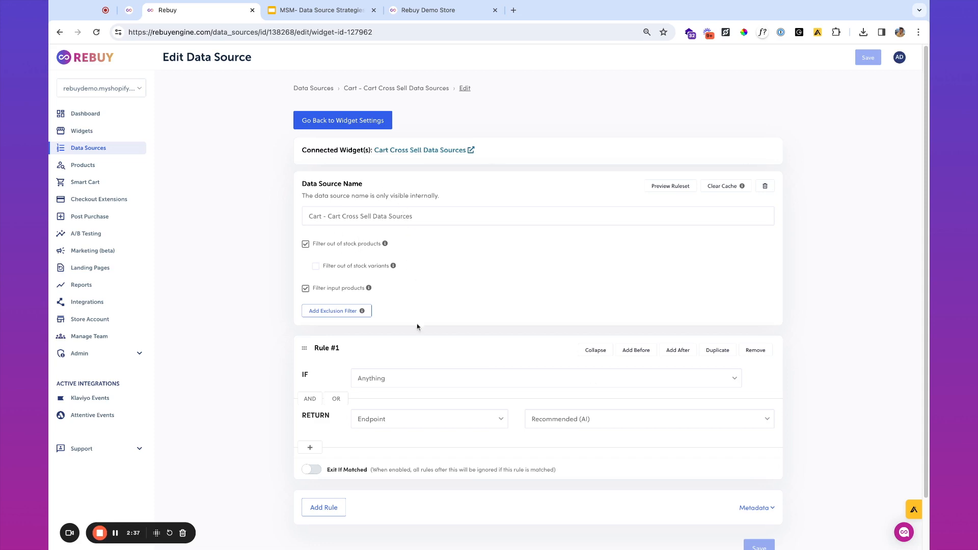
- Add new Products Equals Anything rules before and after the original Rule #1
{"action": "left_click", "coordinate": [640, 352]}
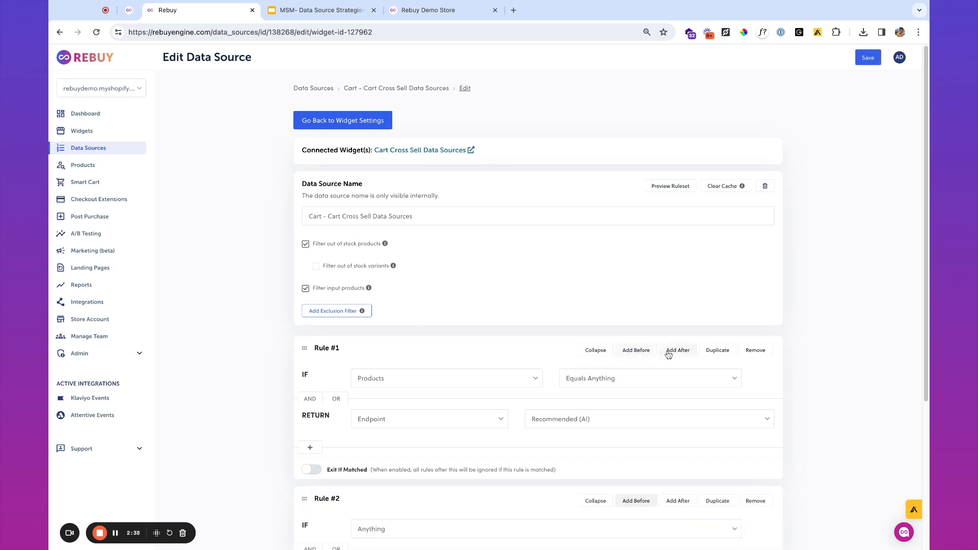
{"action": "left_click", "coordinate": [672, 351]}
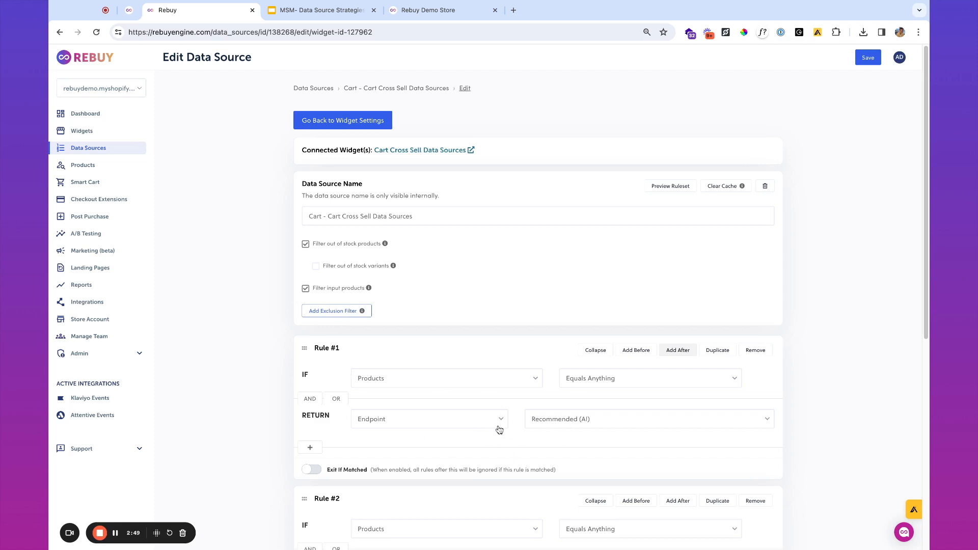
{"action": "scroll", "coordinate": [506, 437], "scroll_direction": "down", "scroll_amount": 3}
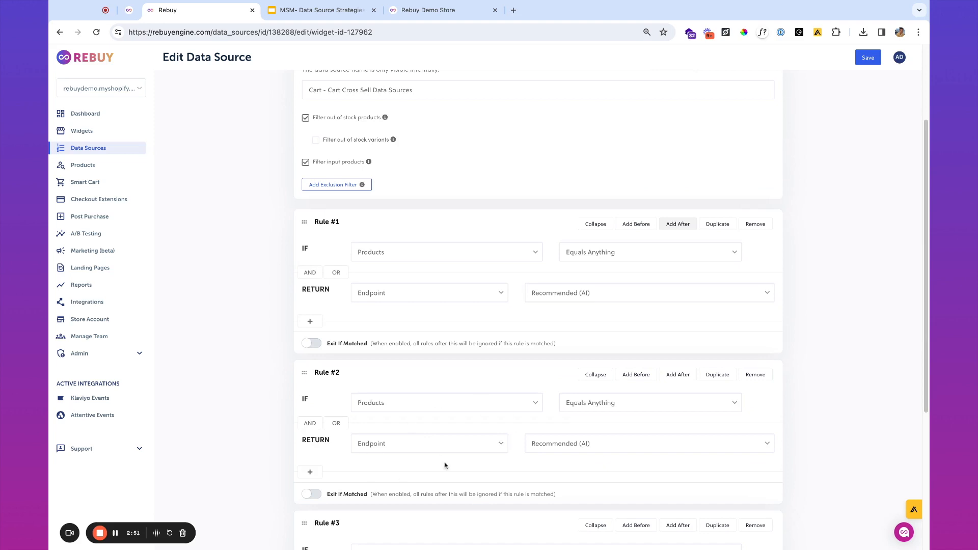
{"action": "scroll", "coordinate": [424, 409], "scroll_direction": "down", "scroll_amount": 1}
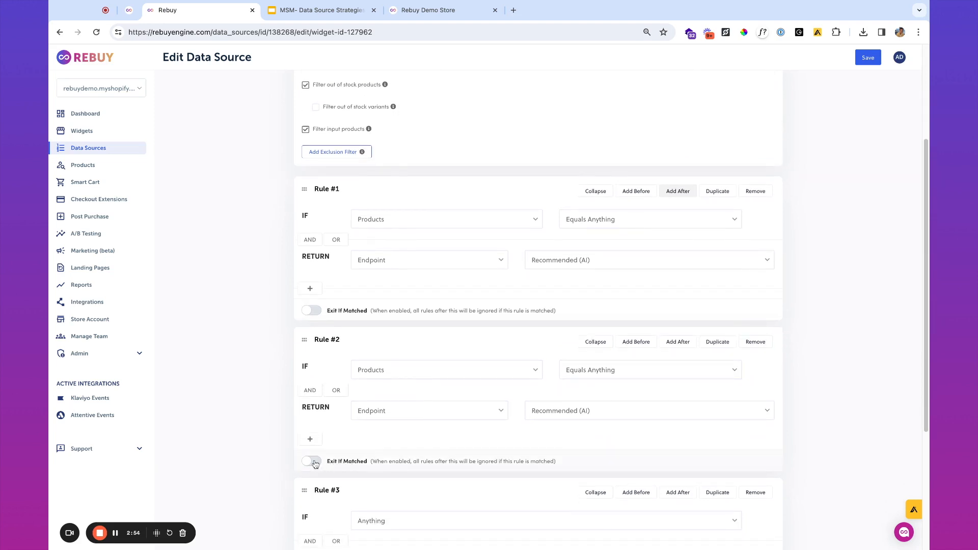
{"action": "scroll", "coordinate": [315, 464], "scroll_direction": "down", "scroll_amount": 3}
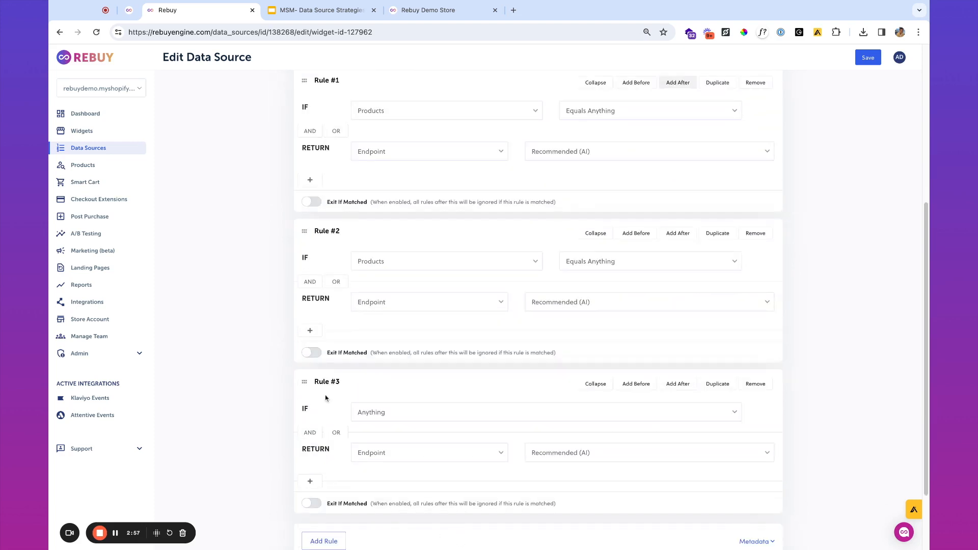
- Toggle Exit If Matched on and off for Rule #2, then remove two rules
{"action": "left_click", "coordinate": [313, 355]}
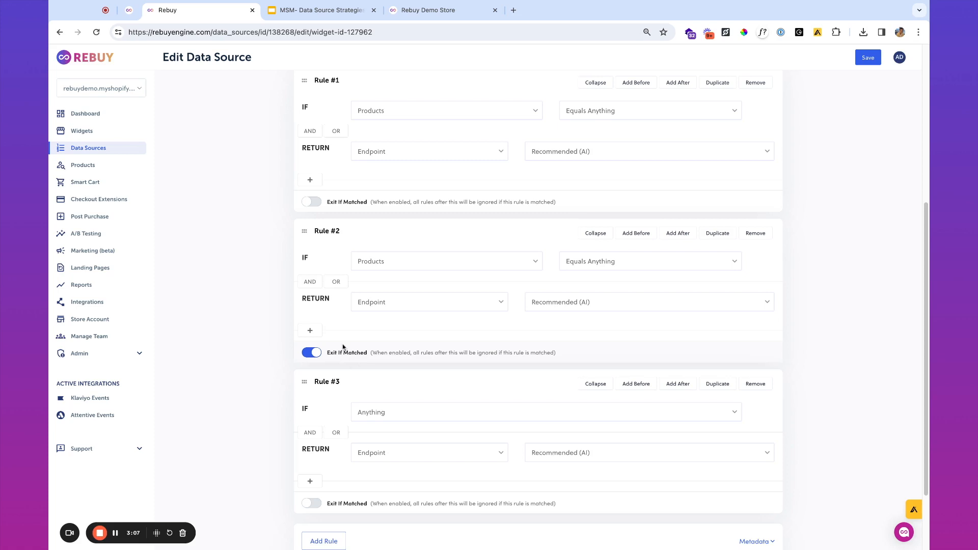
{"action": "left_click", "coordinate": [314, 354]}
{"action": "scroll", "coordinate": [392, 374], "scroll_direction": "up", "scroll_amount": 3}
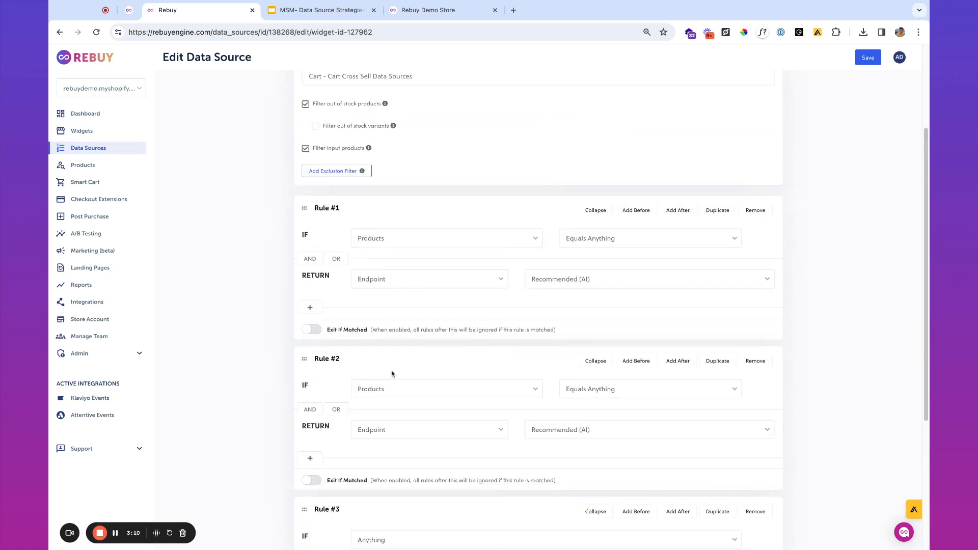
{"action": "left_click", "coordinate": [757, 362]}
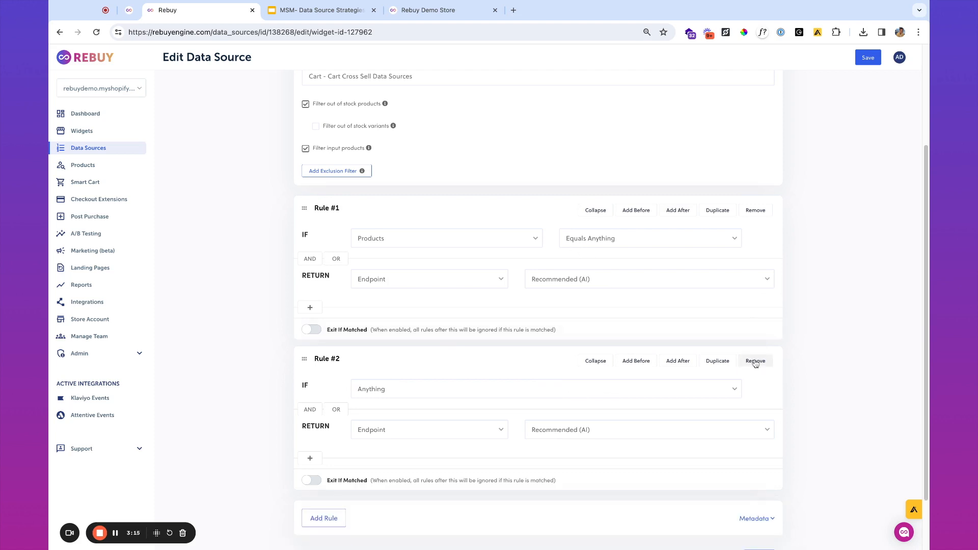
{"action": "left_click", "coordinate": [755, 362]}
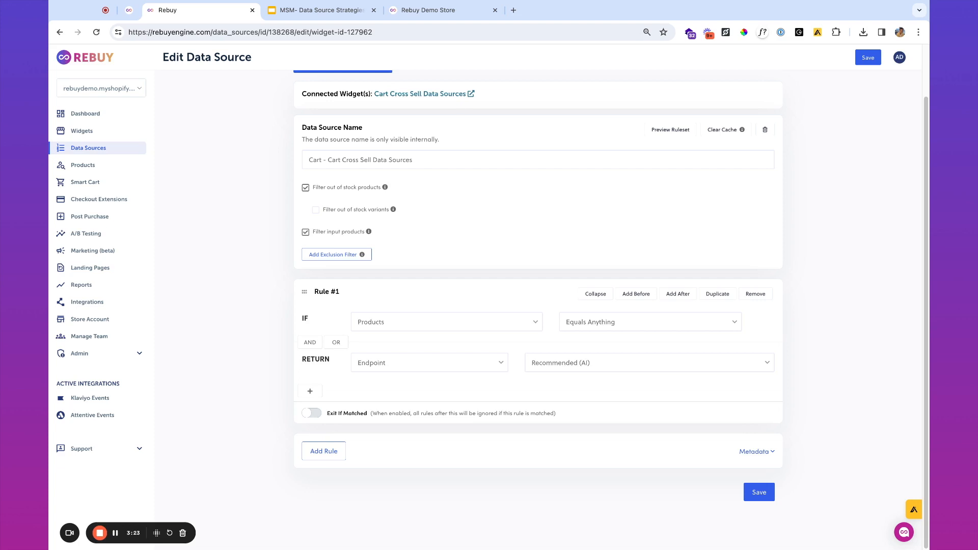
- Add a first rule: if Cart Item Count Is Equal To 0, return Top Sellers
{"action": "left_click", "coordinate": [641, 299]}
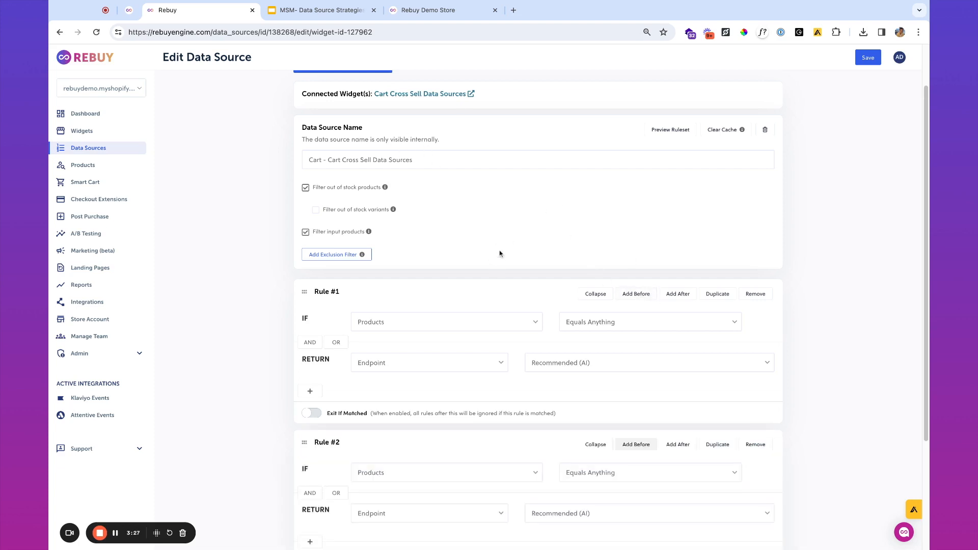
{"action": "left_click", "coordinate": [434, 330]}
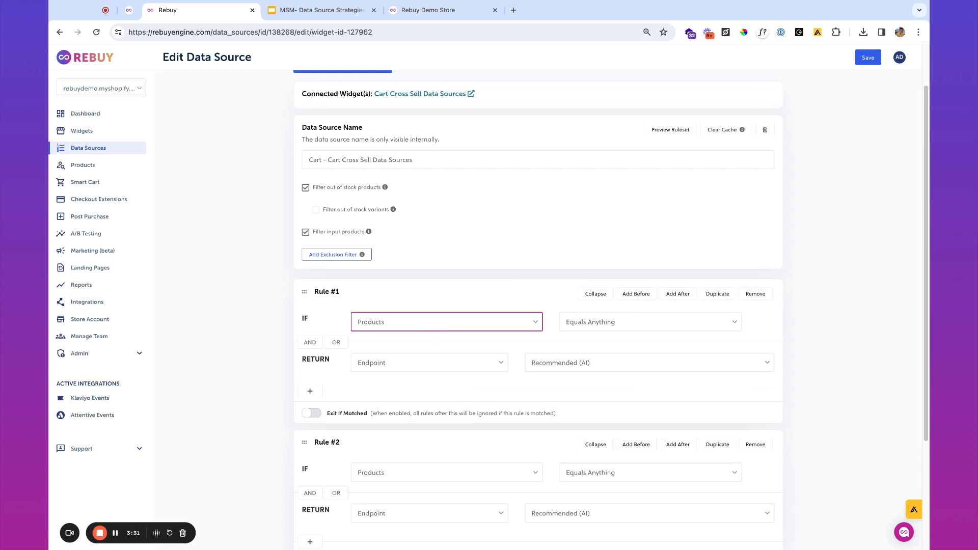
{"action": "left_click", "coordinate": [562, 326]}
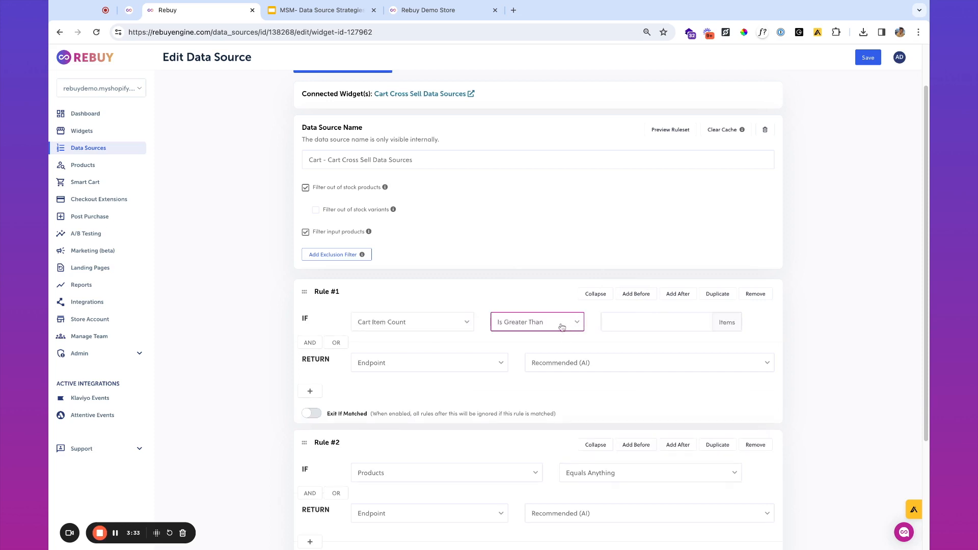
{"action": "left_click", "coordinate": [560, 308]}
{"action": "left_click", "coordinate": [623, 325]}
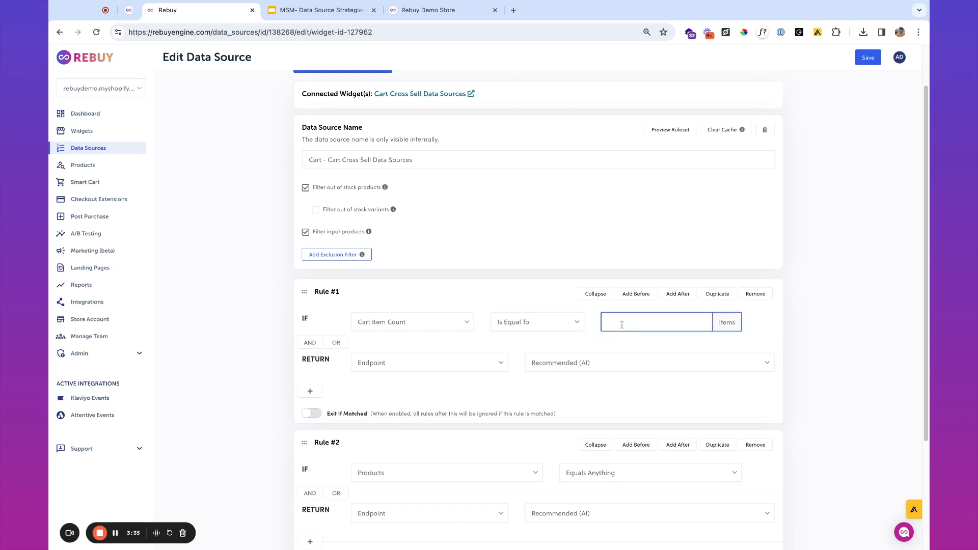
{"action": "left_click", "coordinate": [471, 365]}
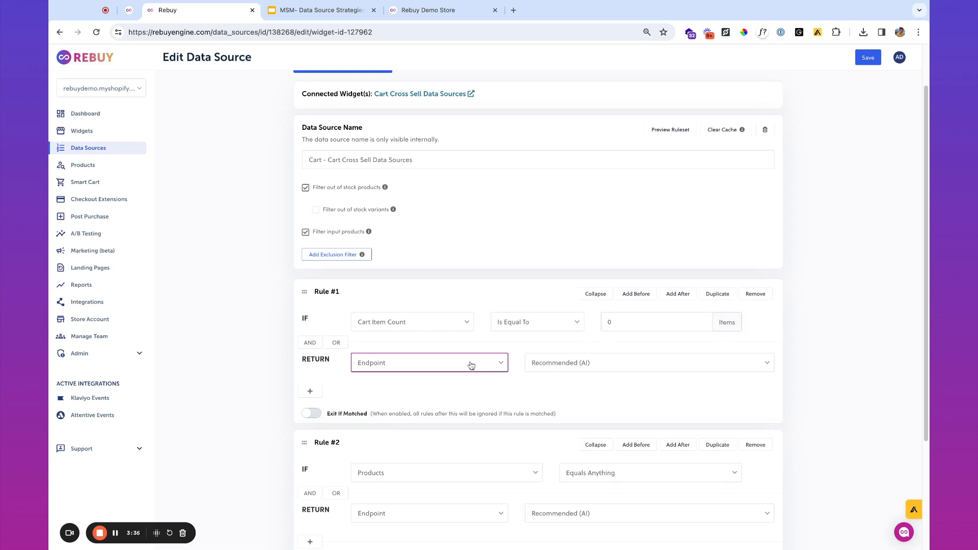
{"action": "left_click", "coordinate": [576, 366]}
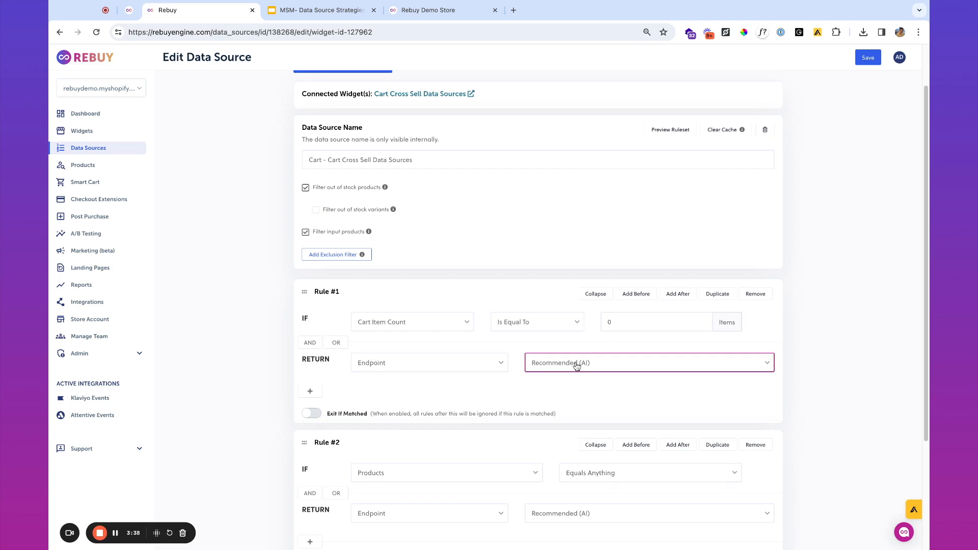
{"action": "left_click", "coordinate": [573, 322]}
- Give the rule the Title "Start with our top sellers" and check the store preview cart
{"action": "left_click", "coordinate": [310, 391]}
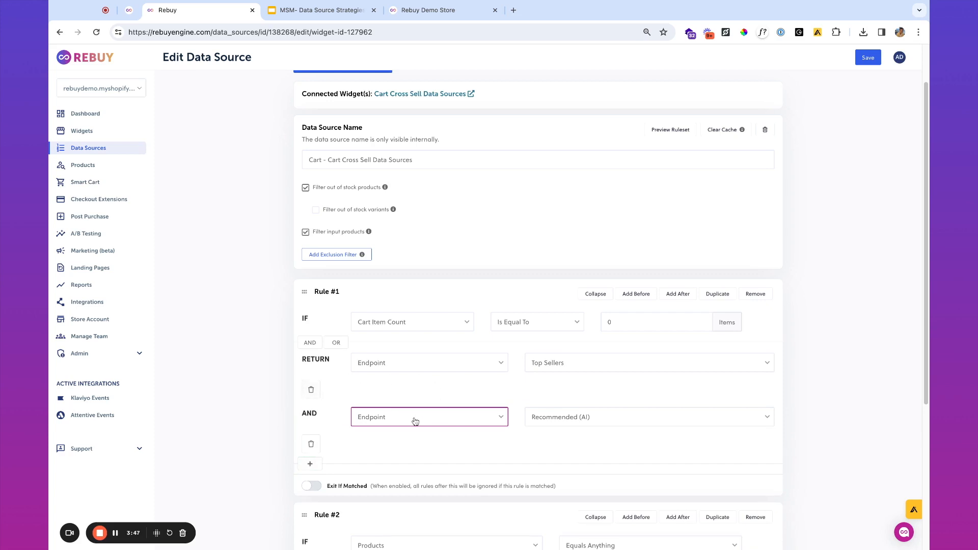
{"action": "left_click", "coordinate": [545, 429]}
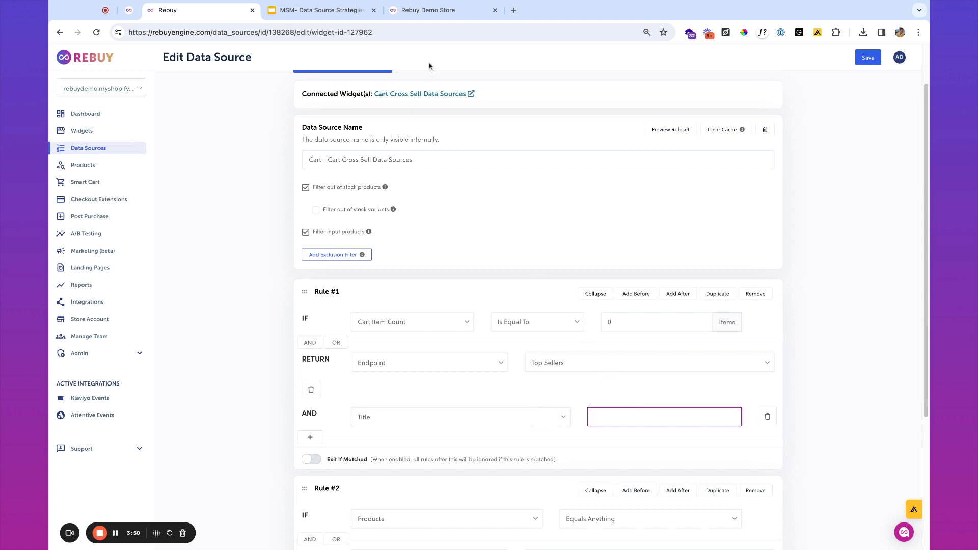
{"action": "left_click", "coordinate": [442, 12]}
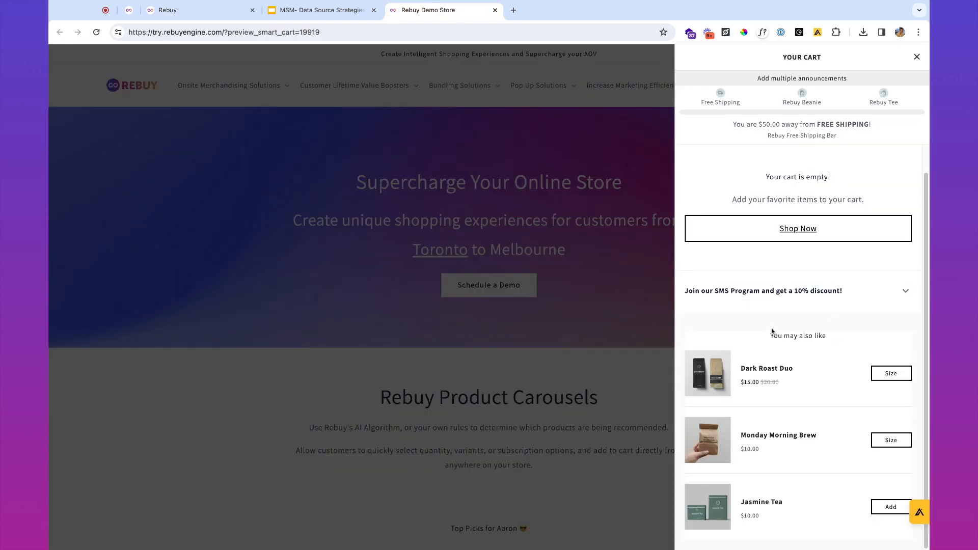
{"action": "left_click", "coordinate": [188, 14]}
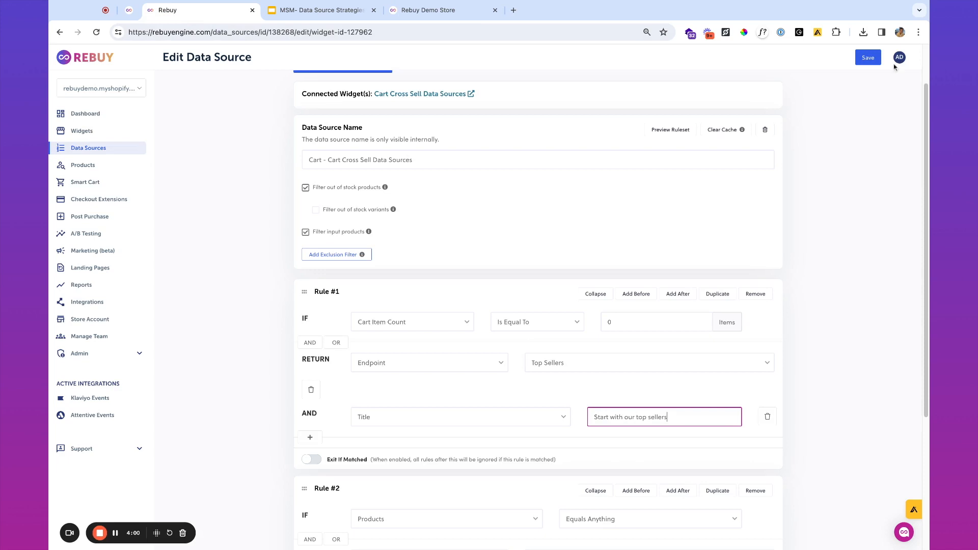
- Save the data source, clear cached results, and reload the store preview
{"action": "left_click", "coordinate": [867, 58]}
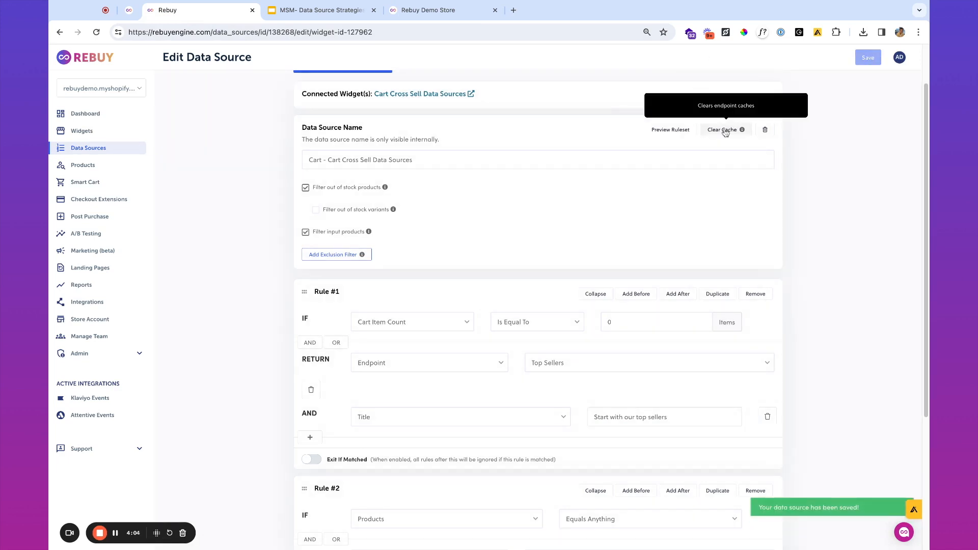
{"action": "left_click", "coordinate": [725, 131]}
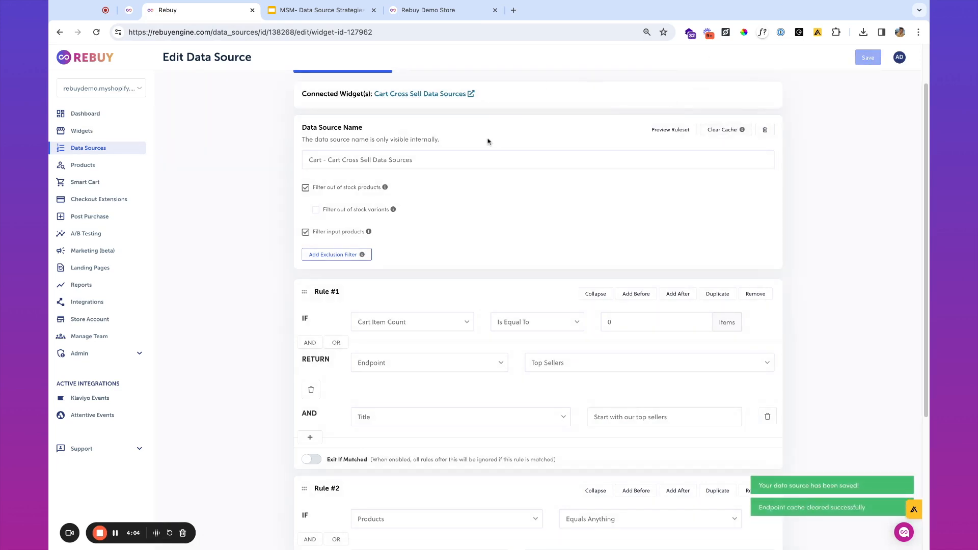
{"action": "left_click", "coordinate": [428, 10]}
{"action": "left_click", "coordinate": [96, 32]}
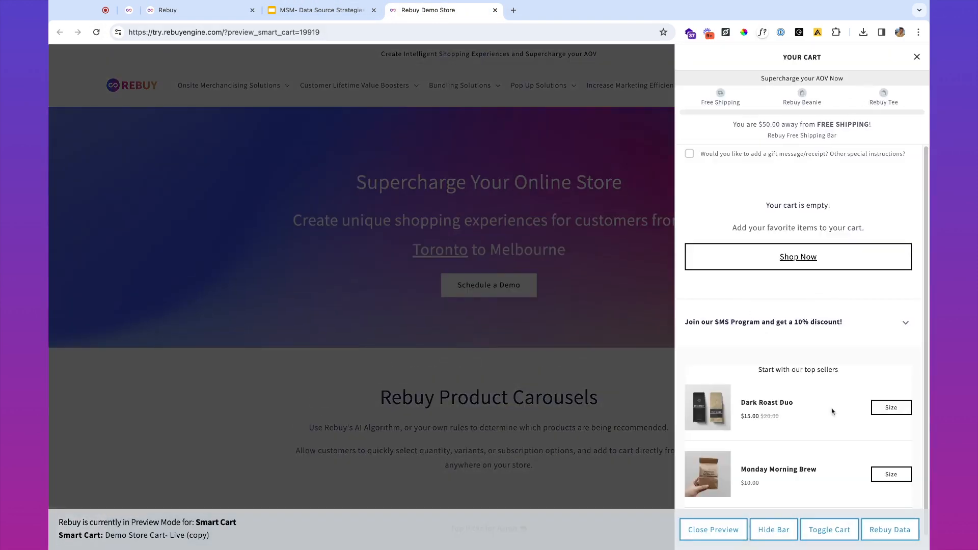
- Confirm the empty cart shows "Start with our top sellers" and hide the preview bar
{"action": "triple_click", "coordinate": [791, 369]}
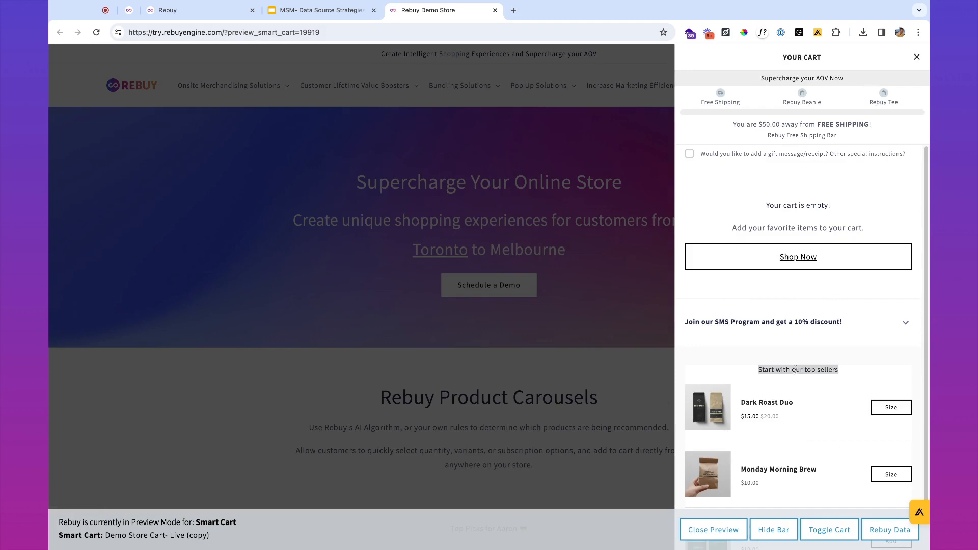
{"action": "scroll", "coordinate": [800, 399], "scroll_direction": "down", "scroll_amount": 1}
{"action": "left_click", "coordinate": [774, 530]}
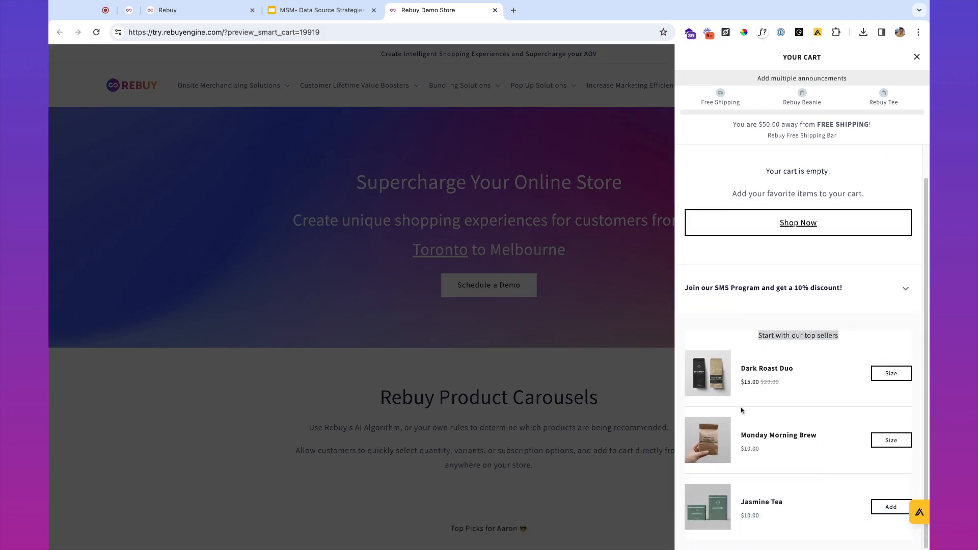
{"action": "left_click", "coordinate": [206, 13]}
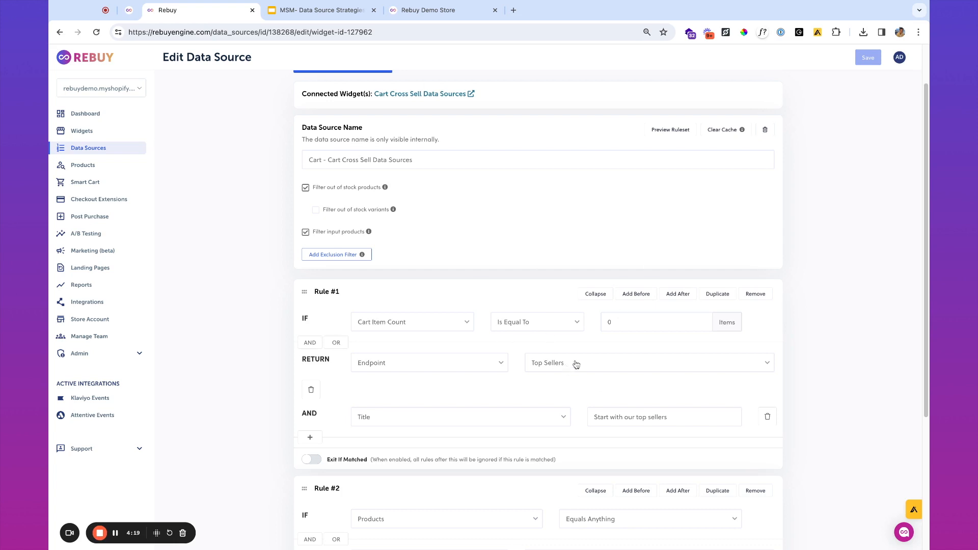
- Duplicate Rule #1 as Rule #2 for a 1-item cart returning Recommended (AI)
{"action": "left_click", "coordinate": [728, 294]}
{"action": "scroll", "coordinate": [622, 383], "scroll_direction": "down", "scroll_amount": 3}
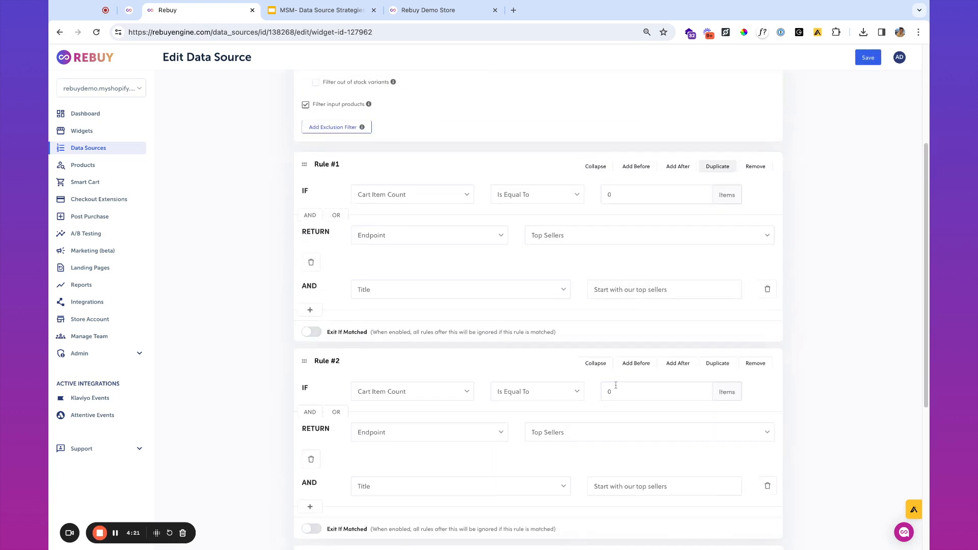
{"action": "left_click", "coordinate": [562, 399]}
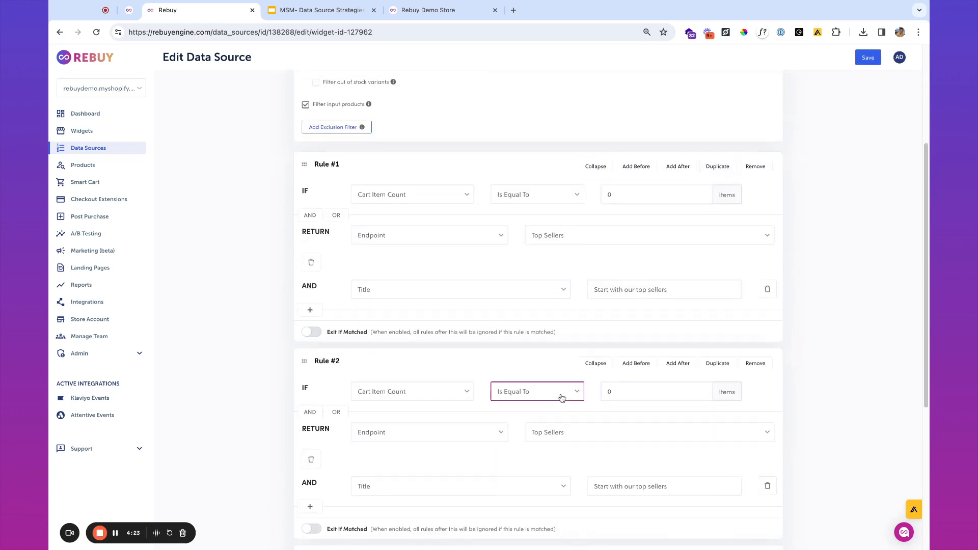
{"action": "left_click", "coordinate": [656, 391]}
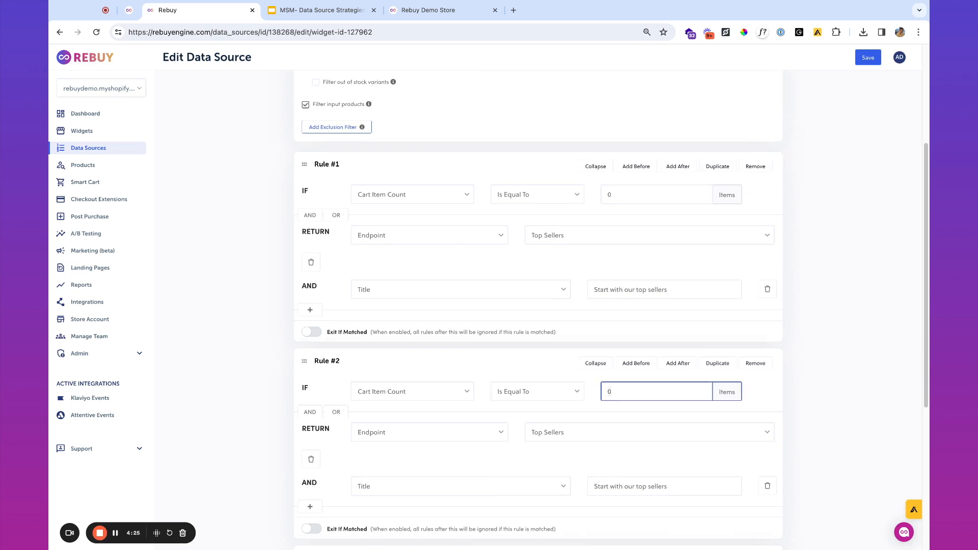
{"action": "left_click", "coordinate": [435, 438]}
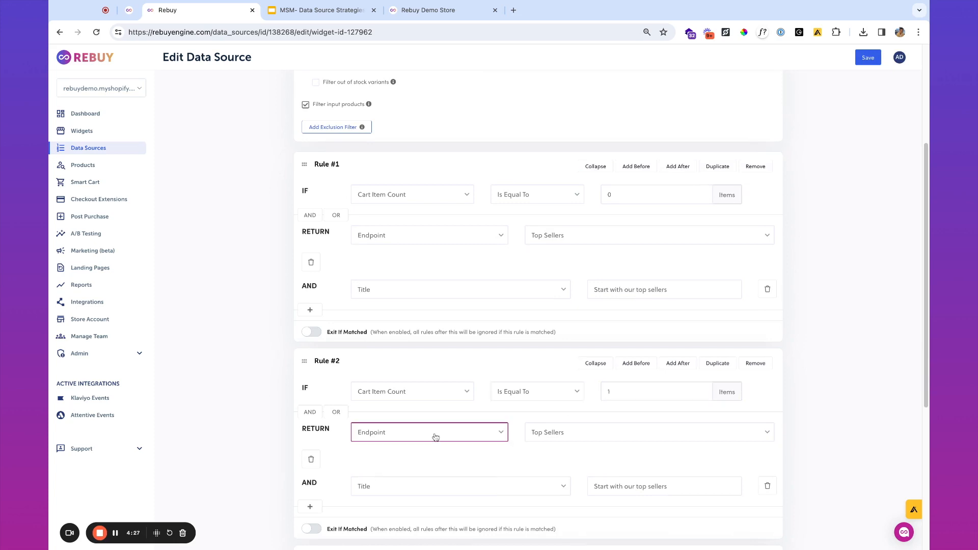
{"action": "left_click", "coordinate": [562, 434]}
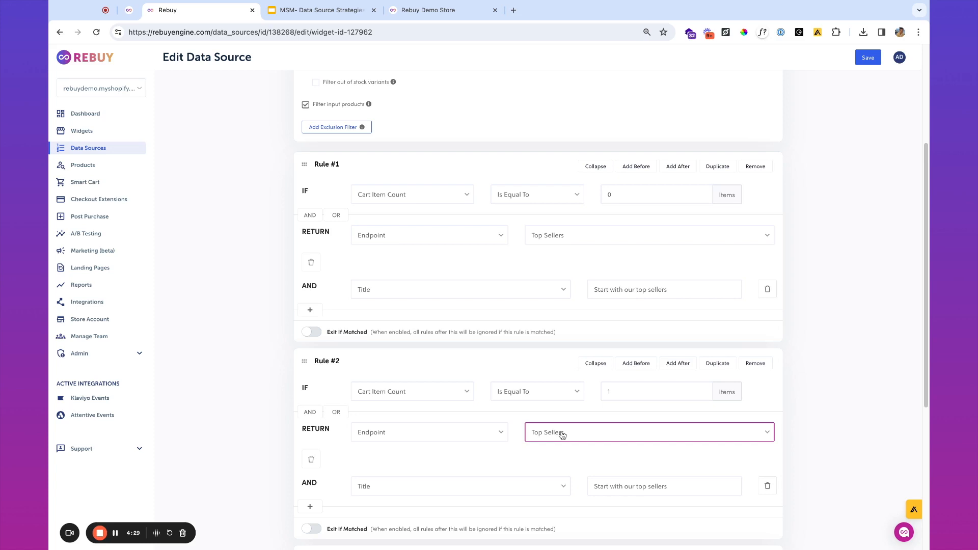
{"action": "left_click", "coordinate": [596, 434]}
- Title Rule #2 "Nice choice on the {{ metadata.input_products[0].title }}! Customers also added these" and save
{"action": "triple_click", "coordinate": [611, 487]}
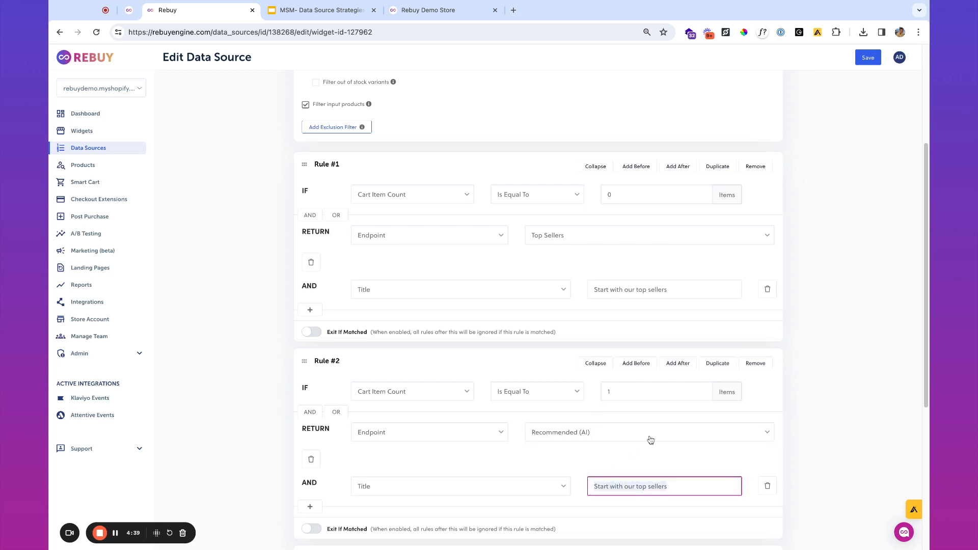
{"action": "type", "text": "Nice choice on the "}
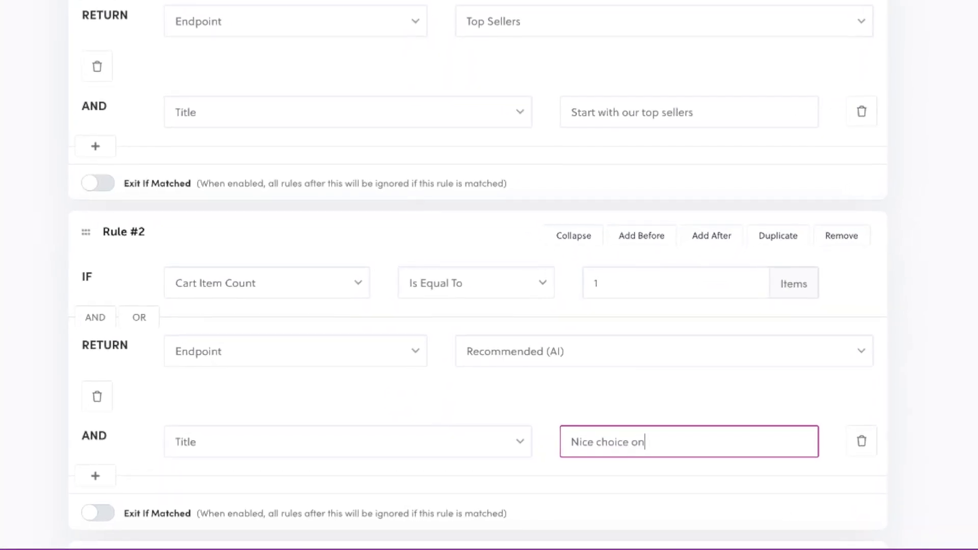
{"action": "type", "text": "xproduc"}
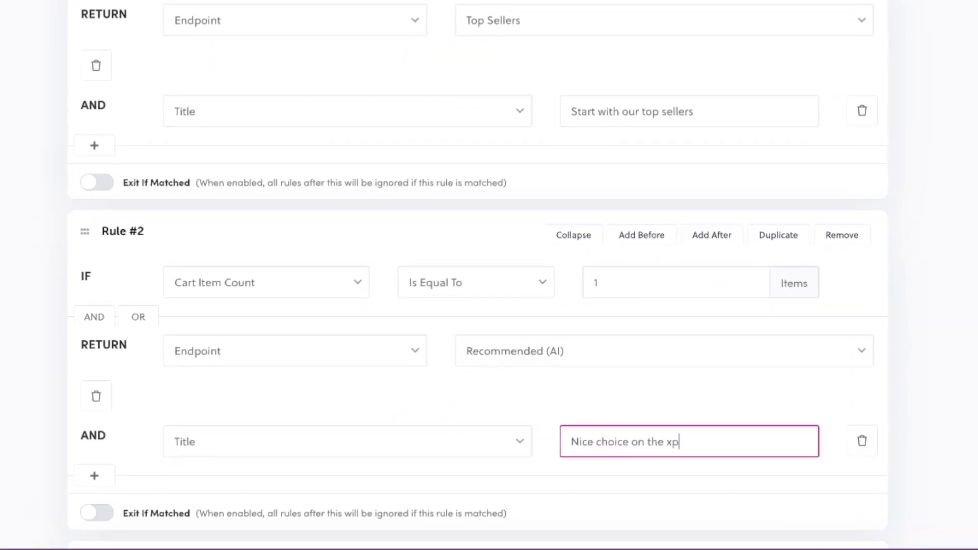
{"action": "key", "text": "BackSpace"}
{"action": "key", "text": "BackSpace"}
{"action": "key", "text": "BackSpace"}
{"action": "key", "text": "BackSpace"}
{"action": "key", "text": "BackSpace"}
{"action": "key", "text": "BackSpace"}
{"action": "key", "text": "BackSpace"}
{"action": "type", "text": "{{ metadata.input_products[0].title }}"}
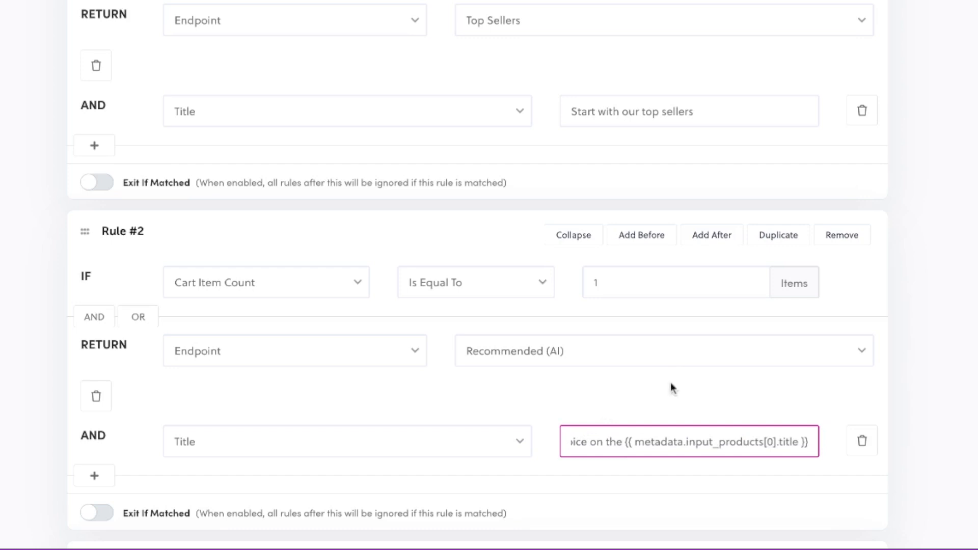
{"action": "left_click_drag", "start_coordinate": [660, 442], "coordinate": [811, 443]}
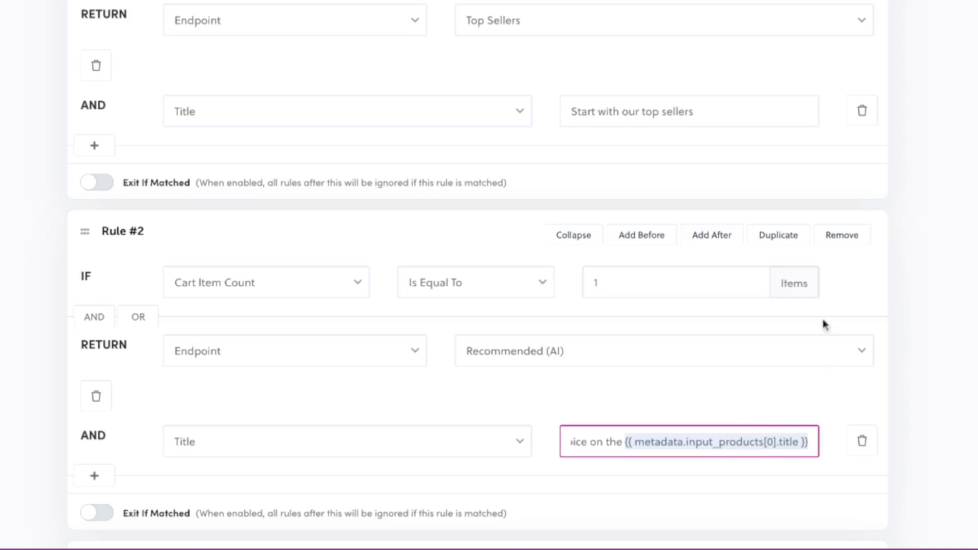
{"action": "left_click", "coordinate": [626, 443]}
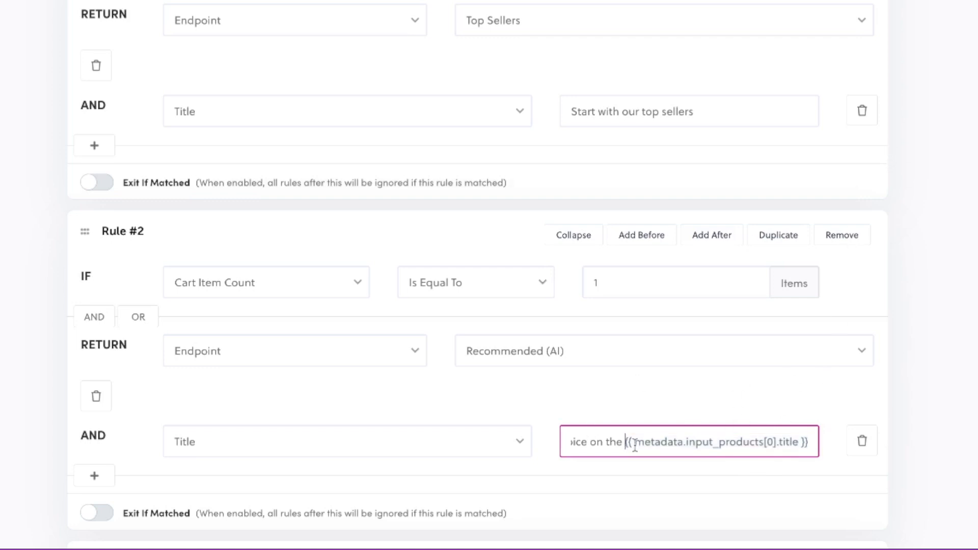
{"action": "type", "text": "! Customers o"}
{"action": "double_click", "coordinate": [767, 442]}
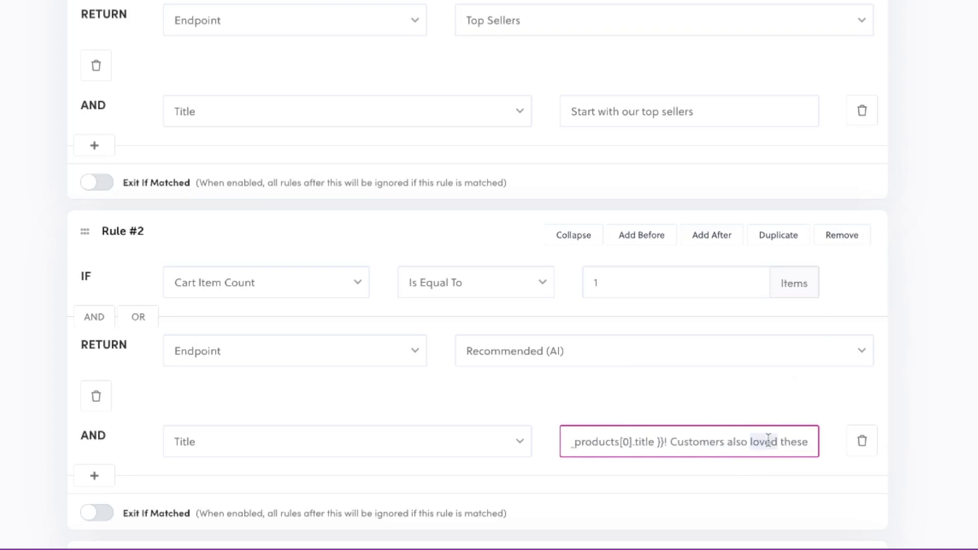
{"action": "type", "text": "added"}
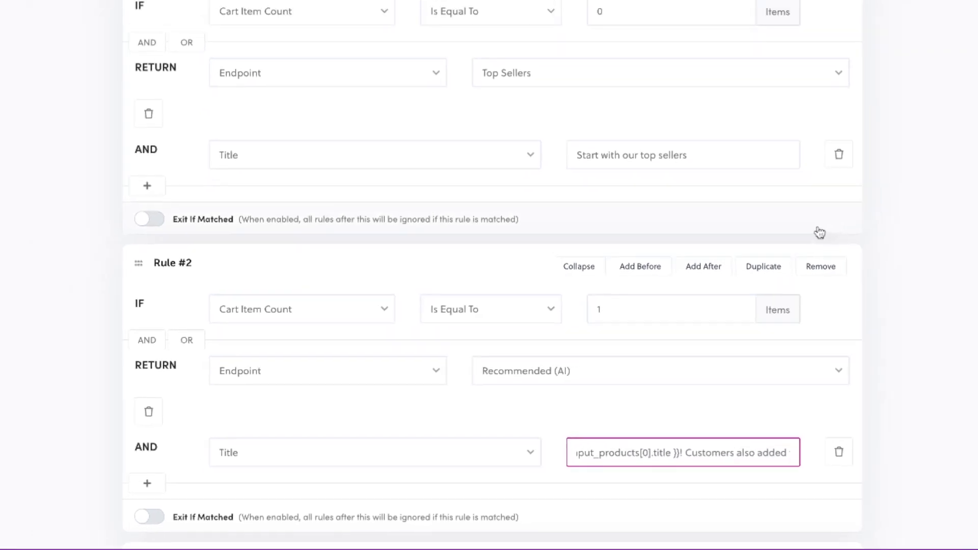
{"action": "left_click", "coordinate": [868, 57]}
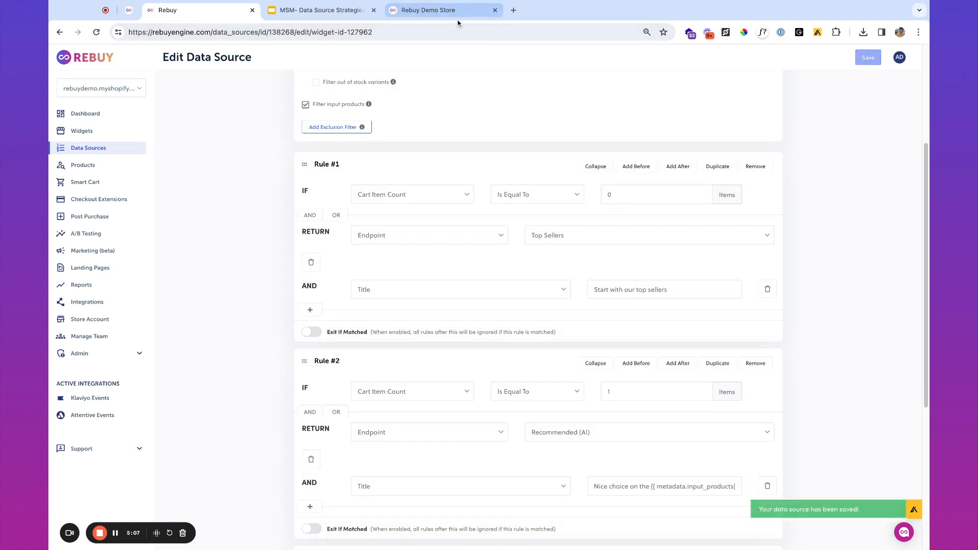
- Reload the preview and add Dark Roast Duo, showing "Nice choice on the Dark Roast Duo!"
{"action": "left_click", "coordinate": [441, 11]}
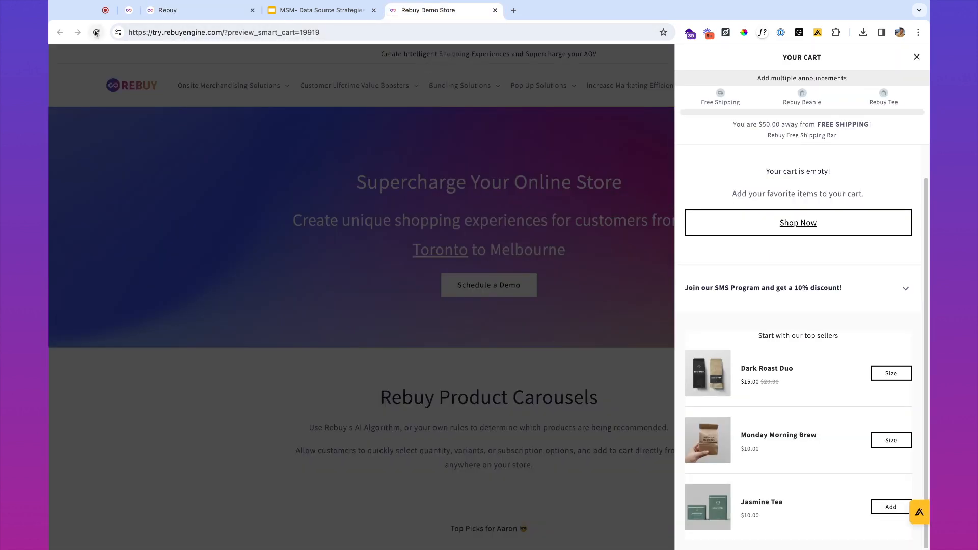
{"action": "left_click", "coordinate": [96, 32]}
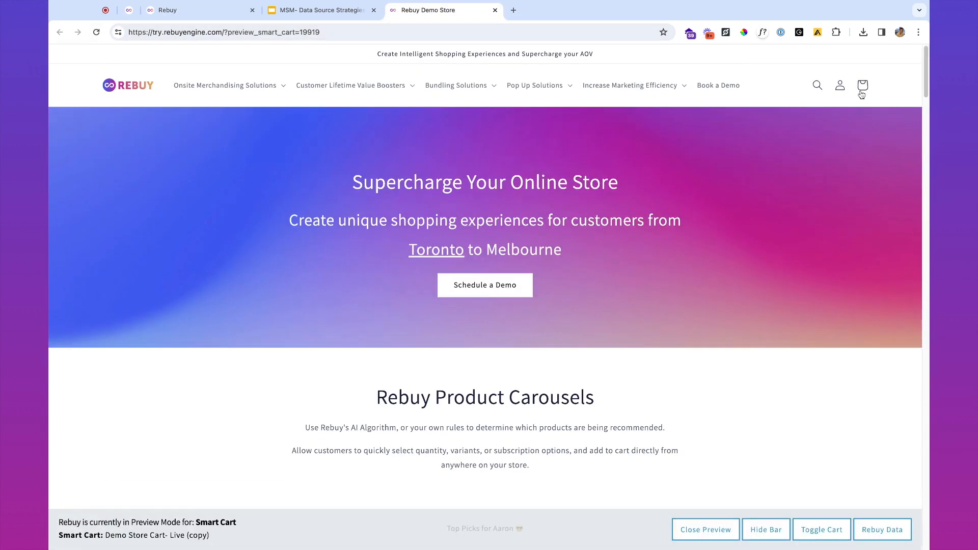
{"action": "left_click", "coordinate": [863, 86]}
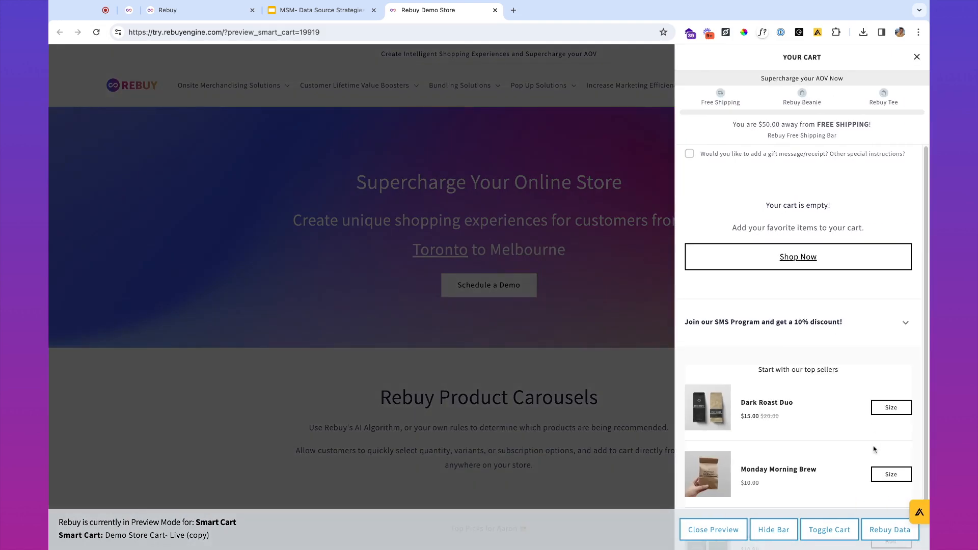
{"action": "left_click", "coordinate": [896, 416]}
{"action": "left_click", "coordinate": [896, 417]}
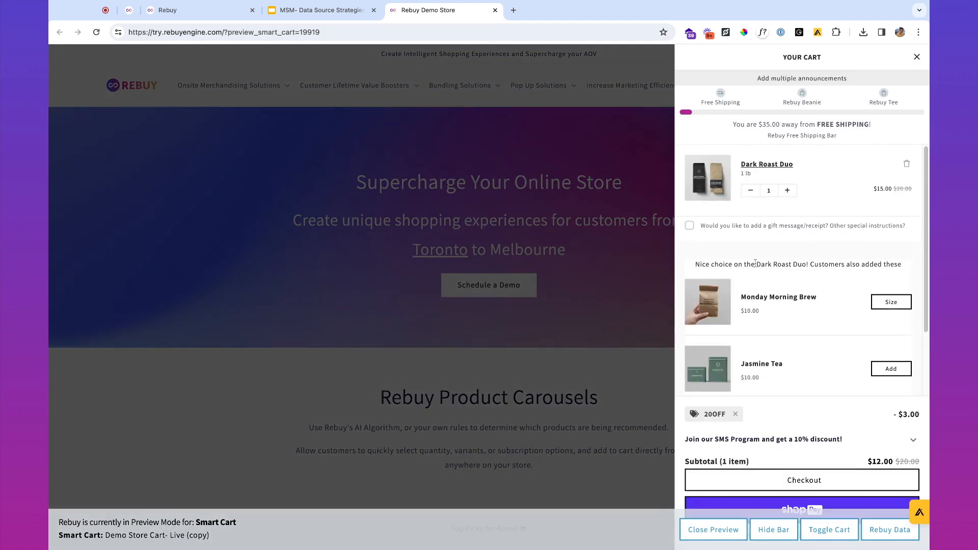
{"action": "left_click_drag", "start_coordinate": [755, 264], "coordinate": [882, 264]}
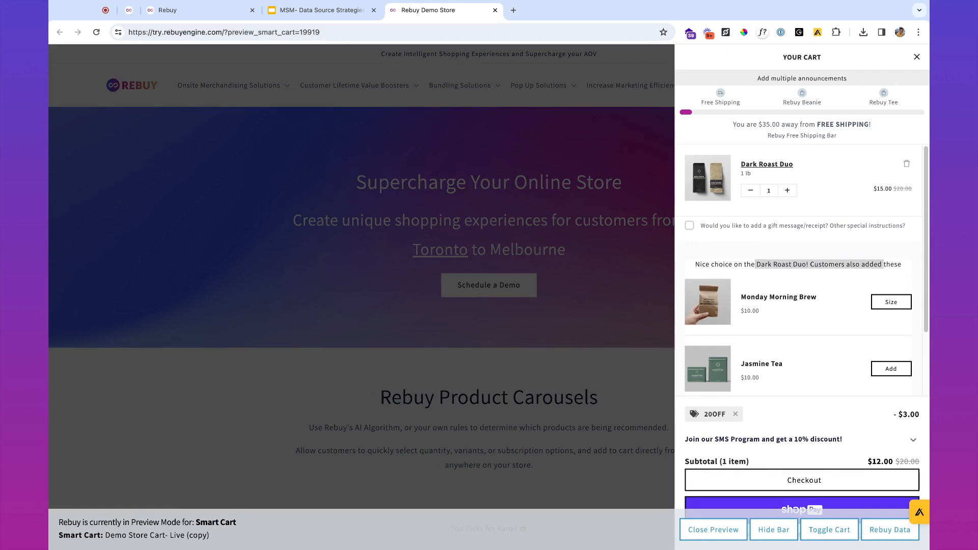
- Add Monday Morning Brew to the preview cart and review the suggestions
{"action": "left_click", "coordinate": [886, 302]}
{"action": "left_click", "coordinate": [886, 301]}
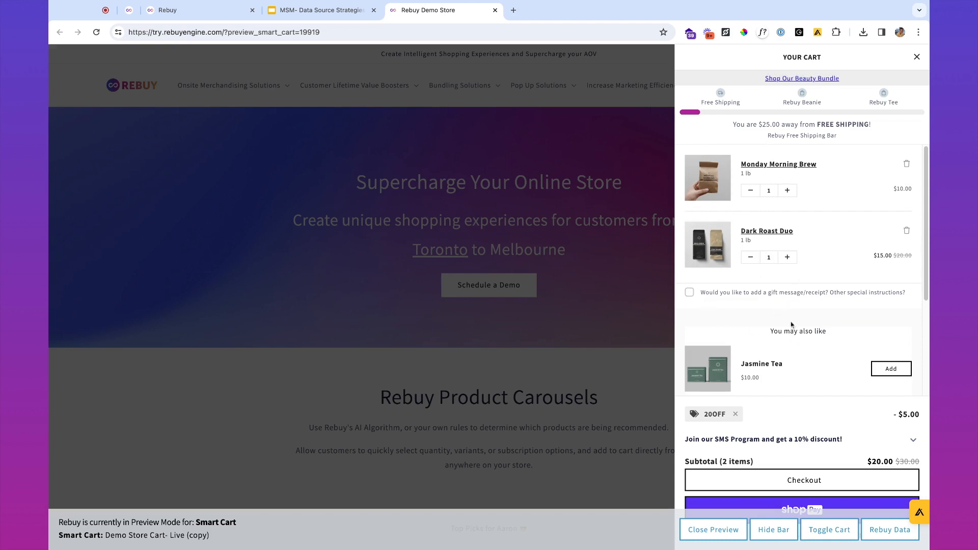
{"action": "scroll", "coordinate": [798, 341], "scroll_direction": "down", "scroll_amount": 3}
{"action": "scroll", "coordinate": [766, 332], "scroll_direction": "up", "scroll_amount": 3}
{"action": "left_click", "coordinate": [196, 11]}
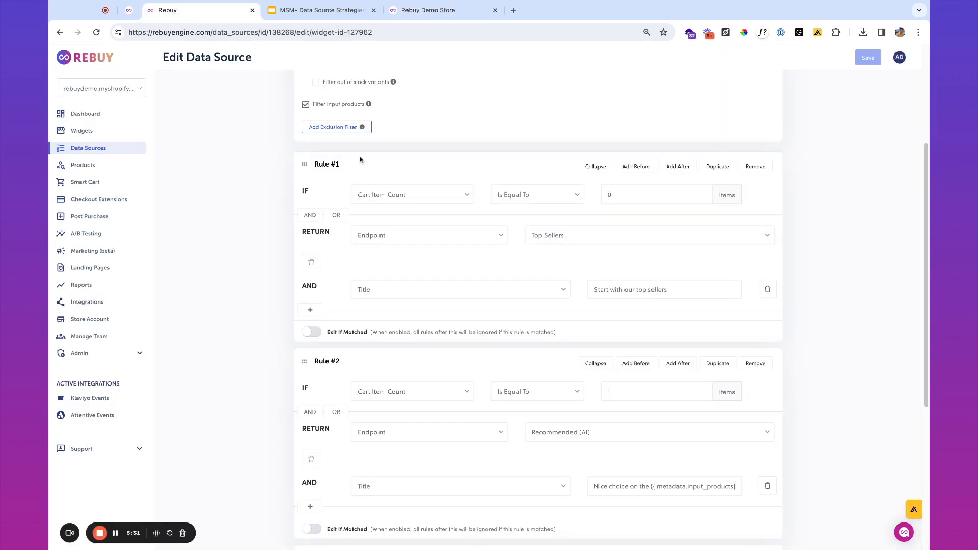
{"action": "scroll", "coordinate": [535, 394], "scroll_direction": "up", "scroll_amount": 4}
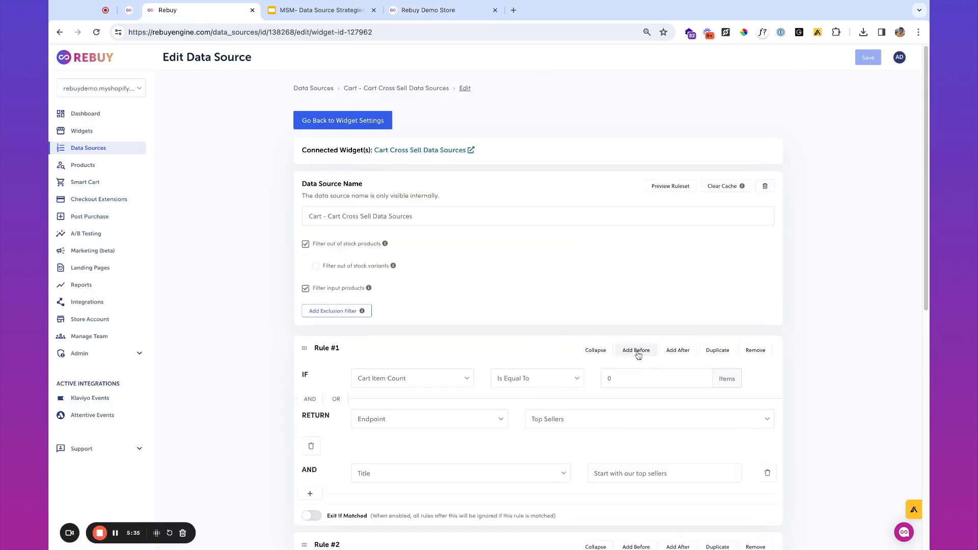
{"action": "left_click", "coordinate": [338, 13]}
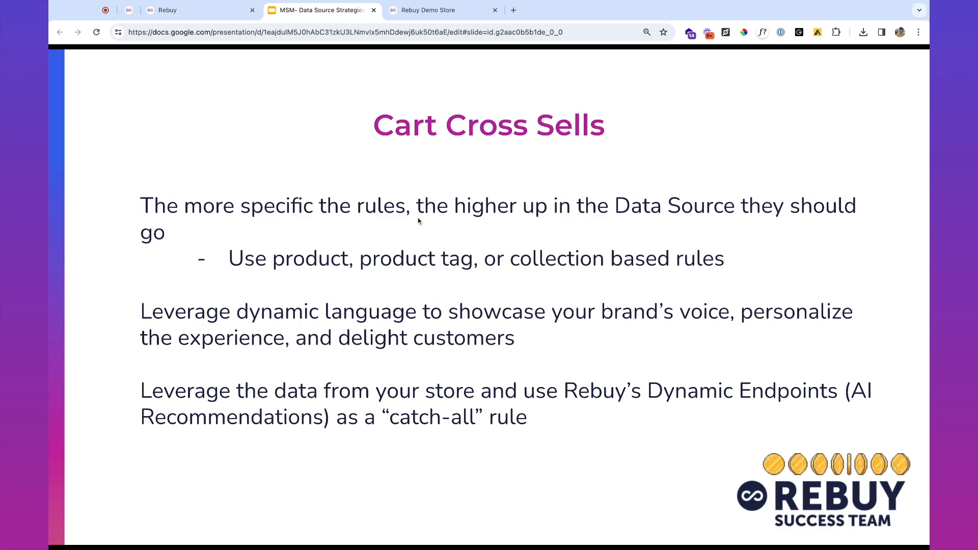
{"action": "left_click", "coordinate": [229, 11]}
- Insert a new Rule #1 that matches cart products with the Product Tag "tea"
{"action": "left_click", "coordinate": [636, 350]}
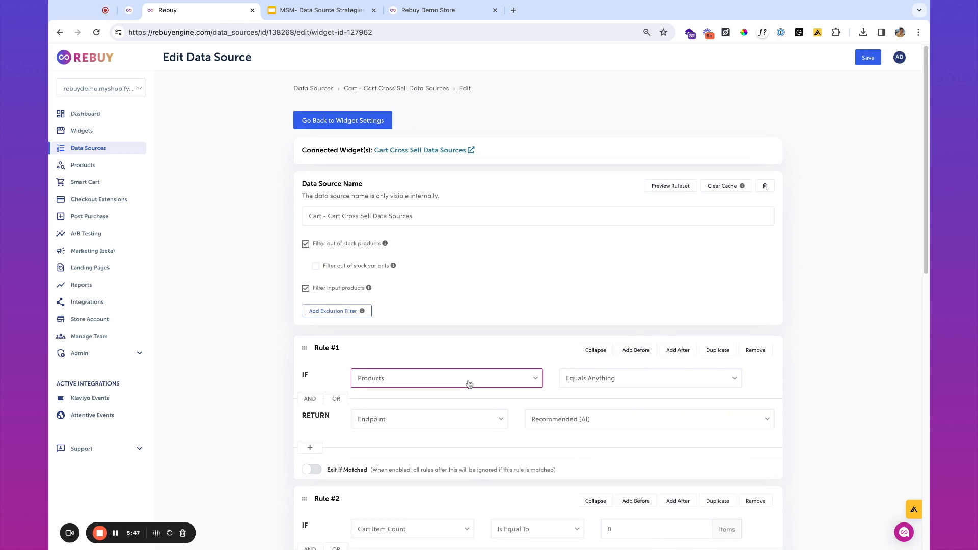
{"action": "left_click", "coordinate": [388, 390]}
{"action": "left_click", "coordinate": [538, 380]}
{"action": "left_click", "coordinate": [538, 381]}
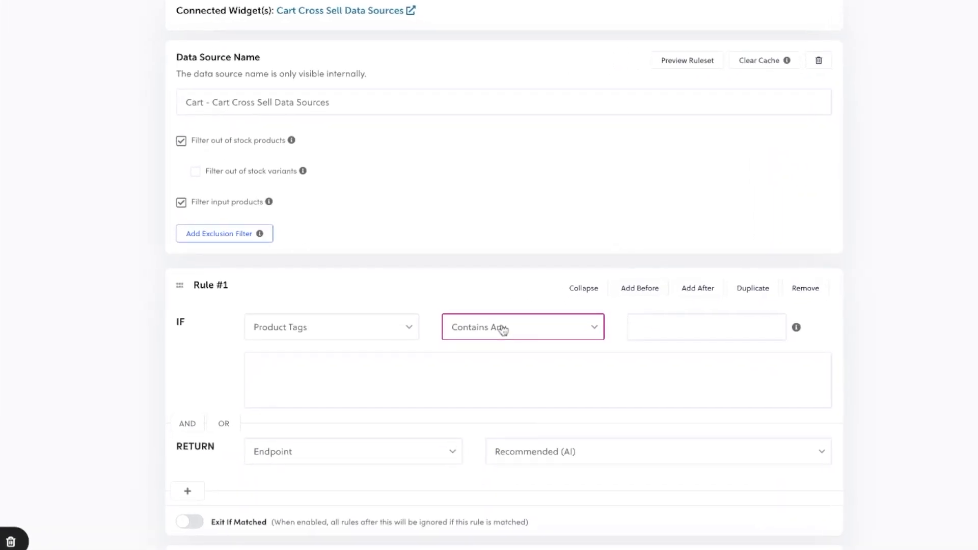
{"action": "left_click", "coordinate": [638, 328]}
{"action": "type", "text": "tea"}
- Make Rule #1 return Products with Tags containing all matched input tags, and save
{"action": "left_click", "coordinate": [319, 462]}
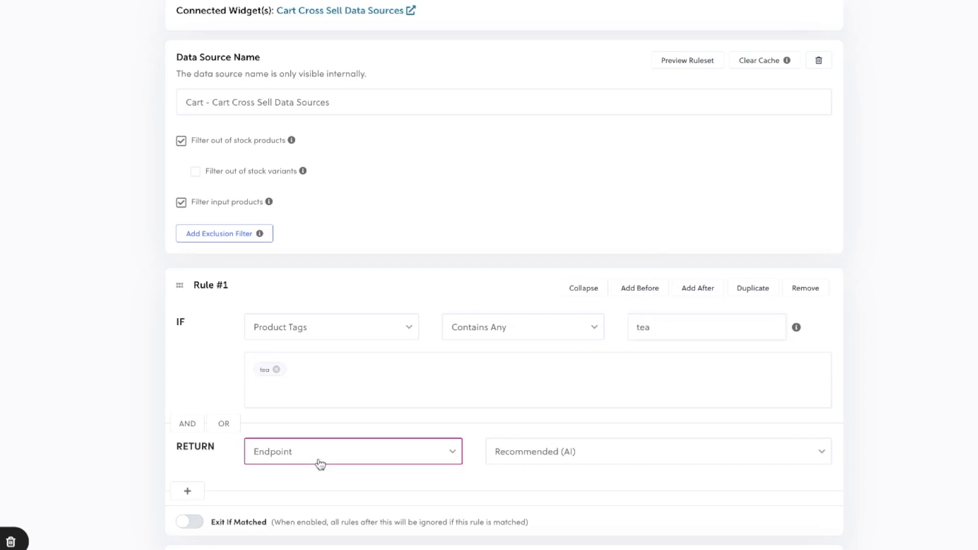
{"action": "left_click", "coordinate": [319, 479]}
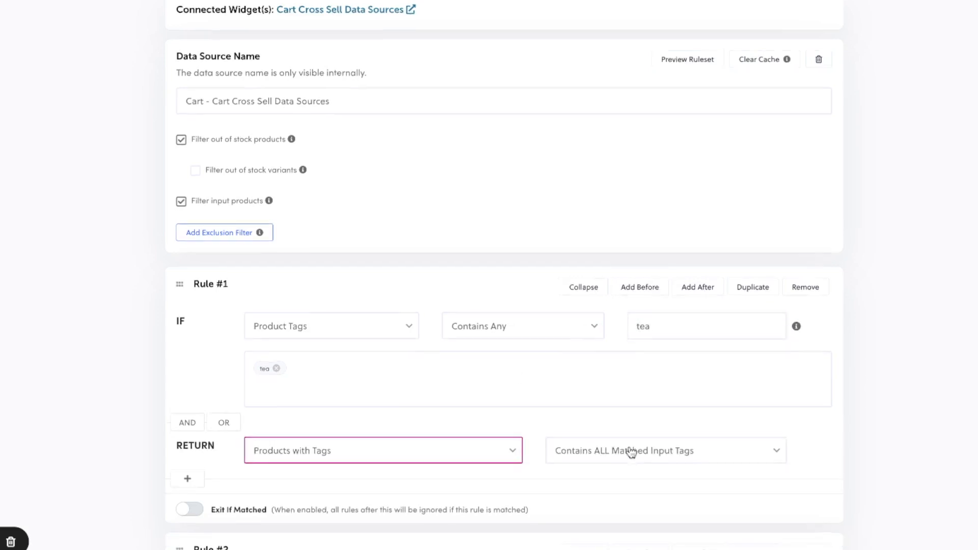
{"action": "scroll", "coordinate": [637, 444], "scroll_direction": "down", "scroll_amount": 2}
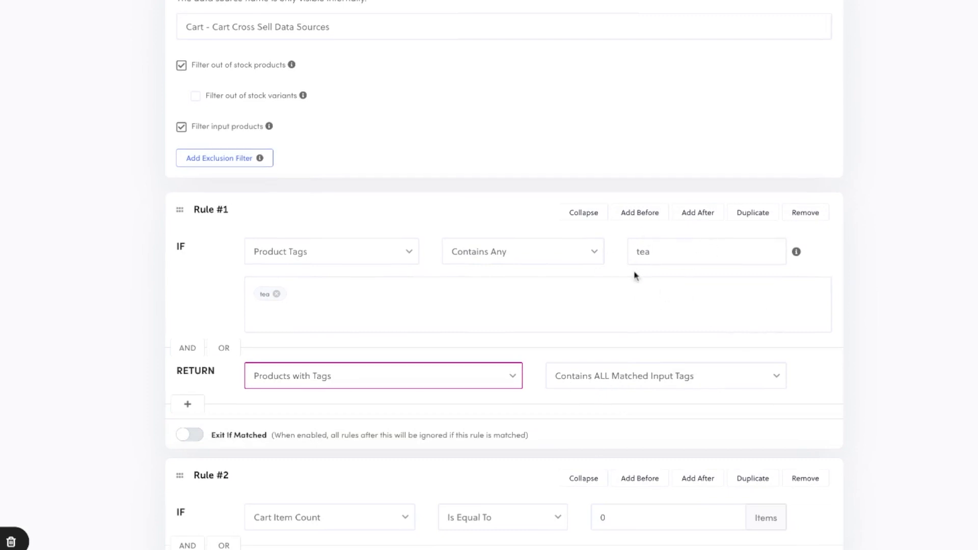
{"action": "left_click", "coordinate": [868, 57]}
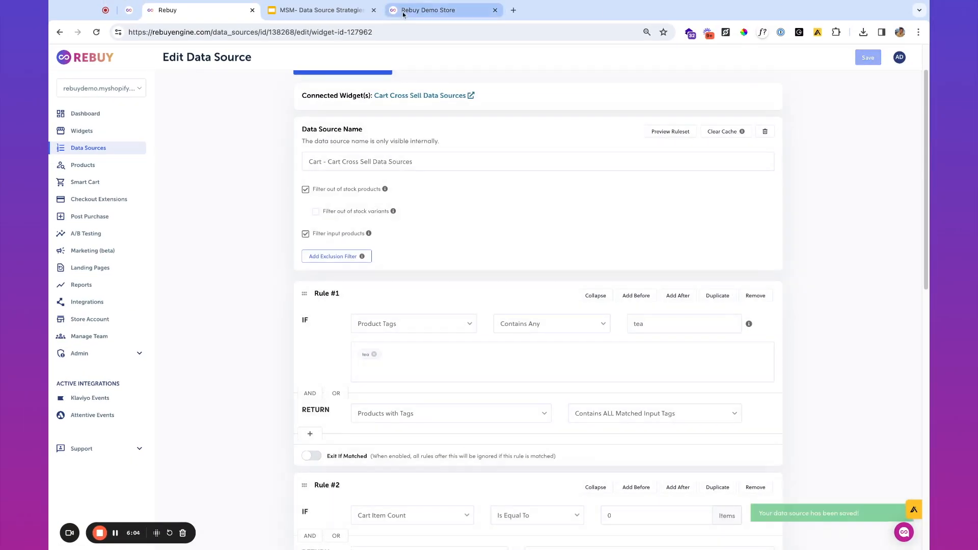
{"action": "left_click", "coordinate": [414, 16]}
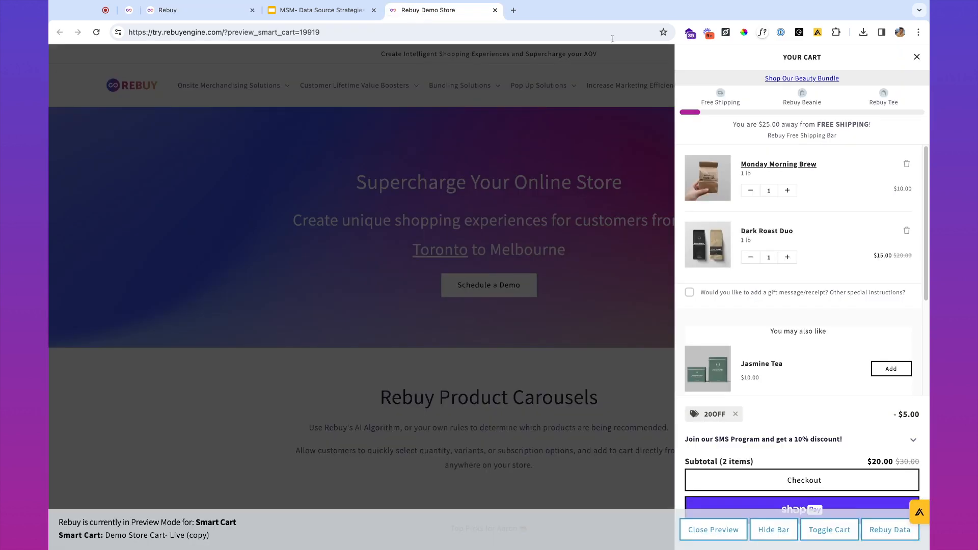
- Reload the preview and add Jasmine Tea from You may also like, making 3 items at $28.00
{"action": "left_click", "coordinate": [96, 33]}
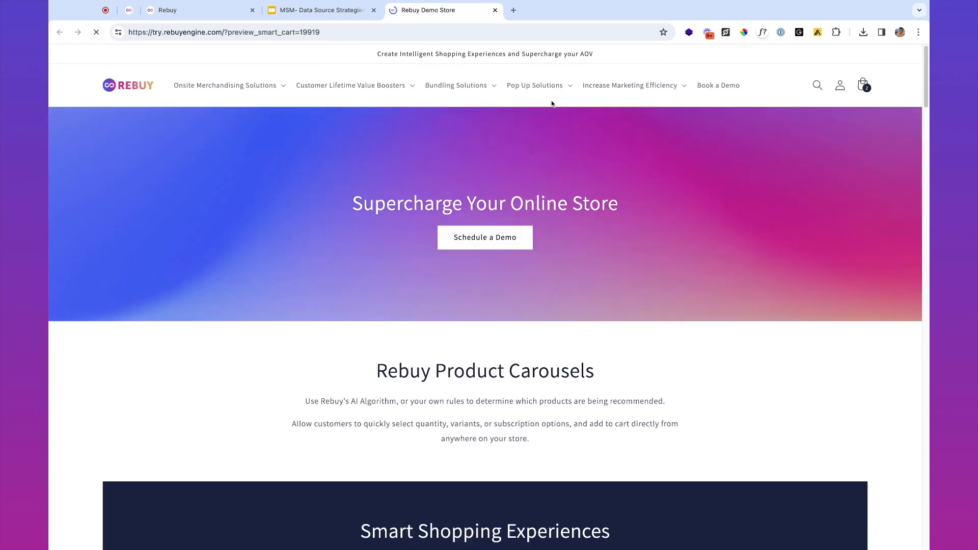
{"action": "left_click", "coordinate": [862, 83]}
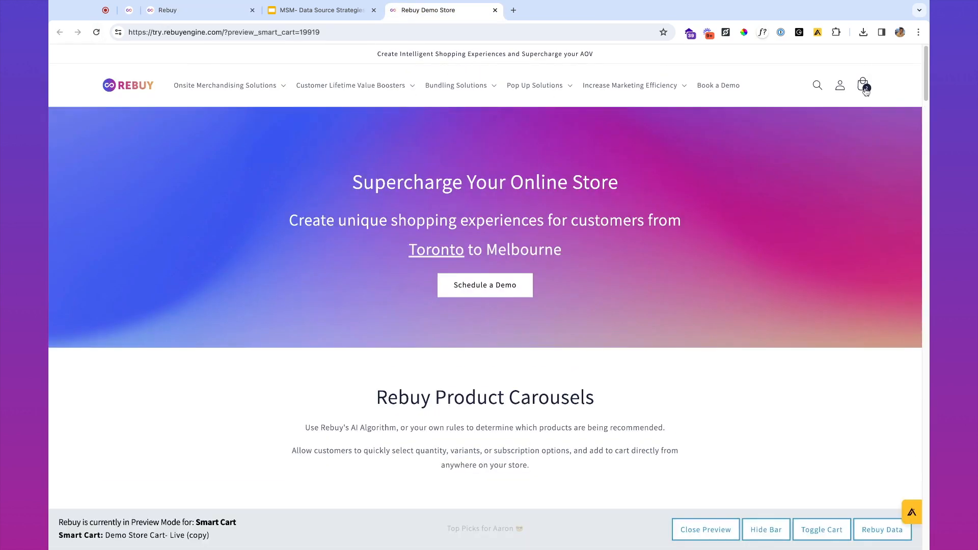
{"action": "left_click", "coordinate": [892, 369]}
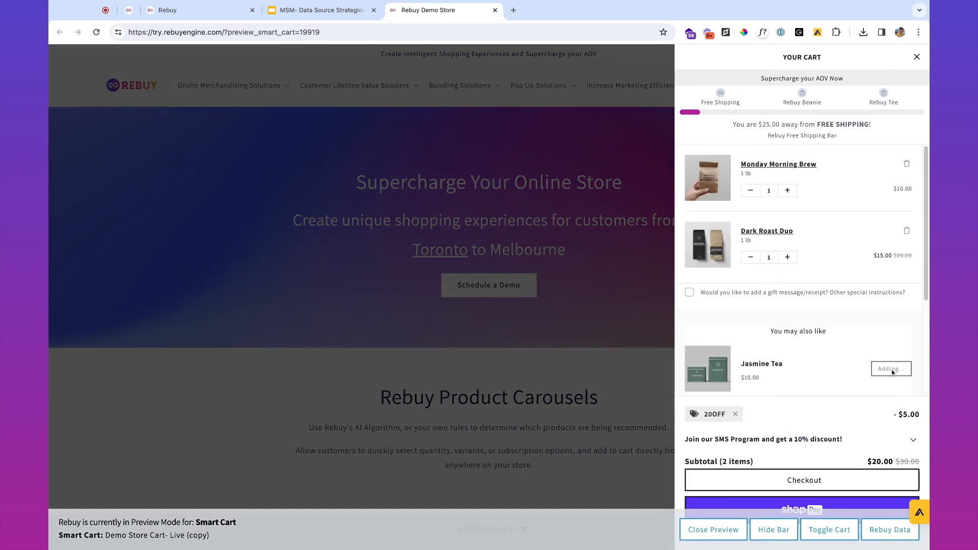
{"action": "scroll", "coordinate": [780, 254], "scroll_direction": "down", "scroll_amount": 5}
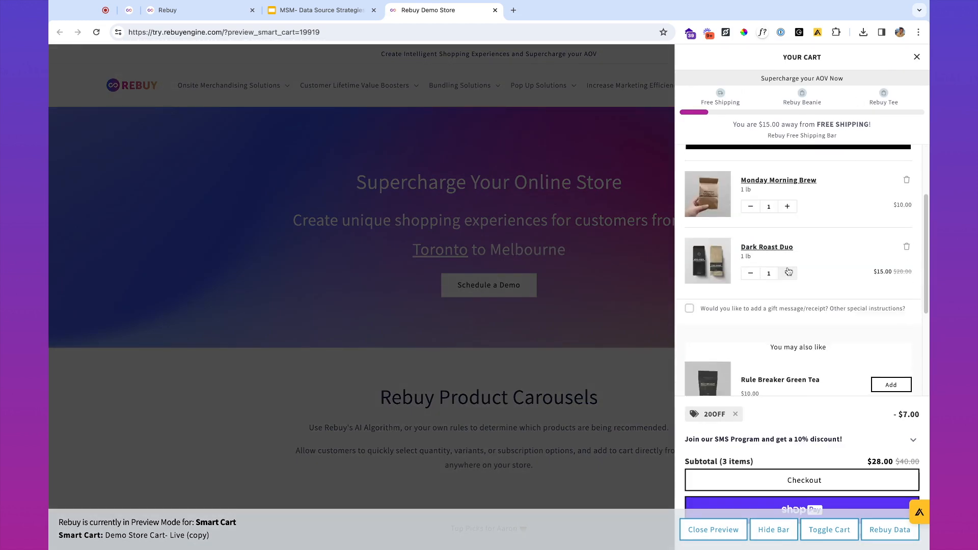
{"action": "scroll", "coordinate": [790, 277], "scroll_direction": "down", "scroll_amount": 1}
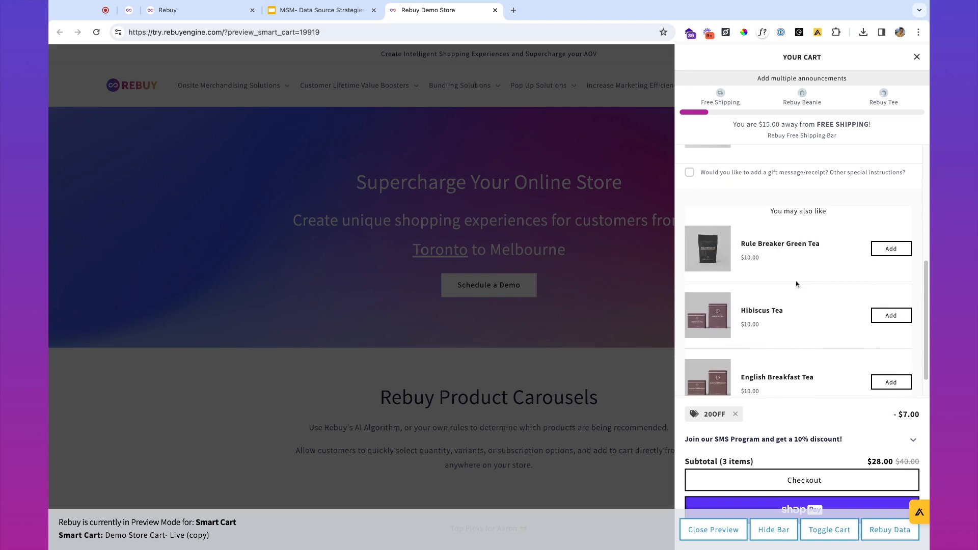
{"action": "left_click", "coordinate": [192, 14]}
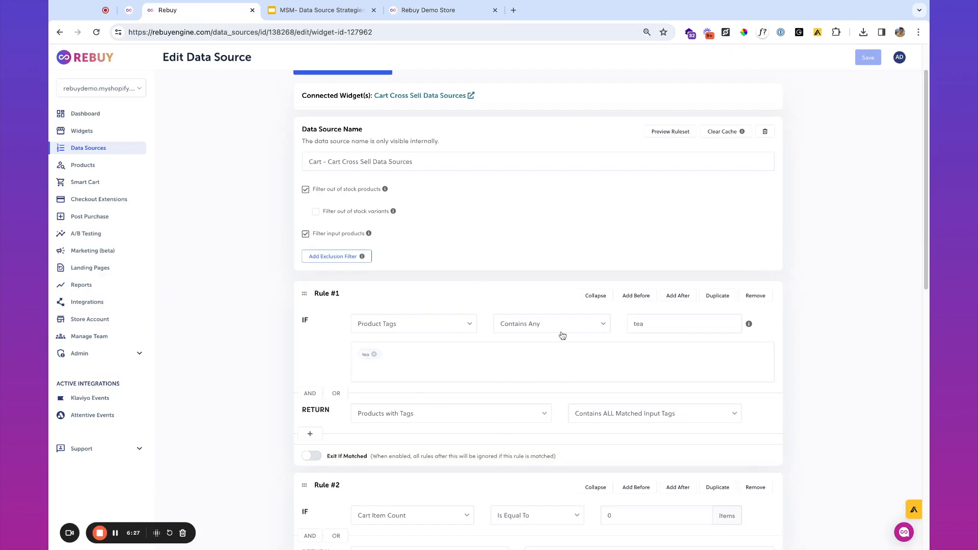
- Scroll through Rules #1–#4: tea tags, empty-cart Top Sellers, one-item Recommended (AI), Products Equals Anything
{"action": "scroll", "coordinate": [563, 336], "scroll_direction": "down", "scroll_amount": 12}
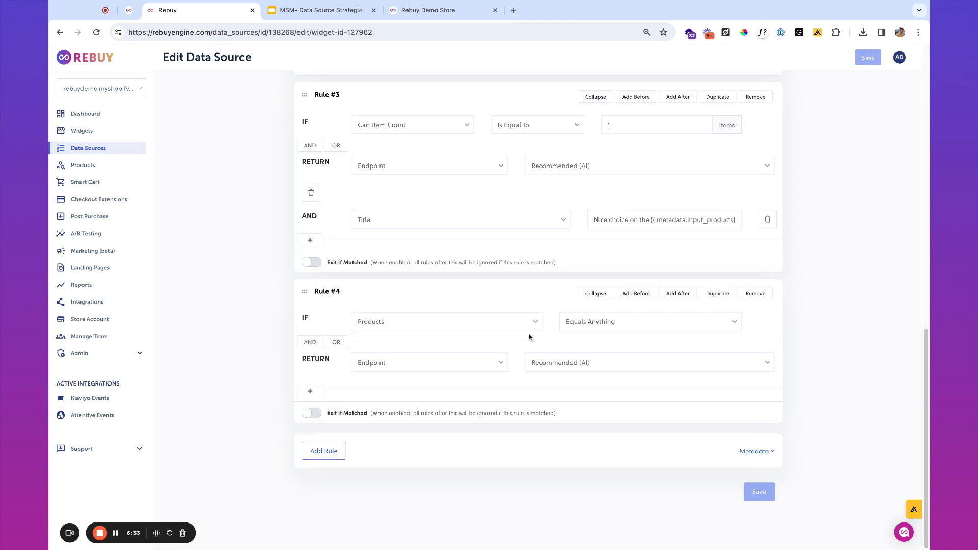
{"action": "scroll", "coordinate": [530, 365], "scroll_direction": "up", "scroll_amount": 12}
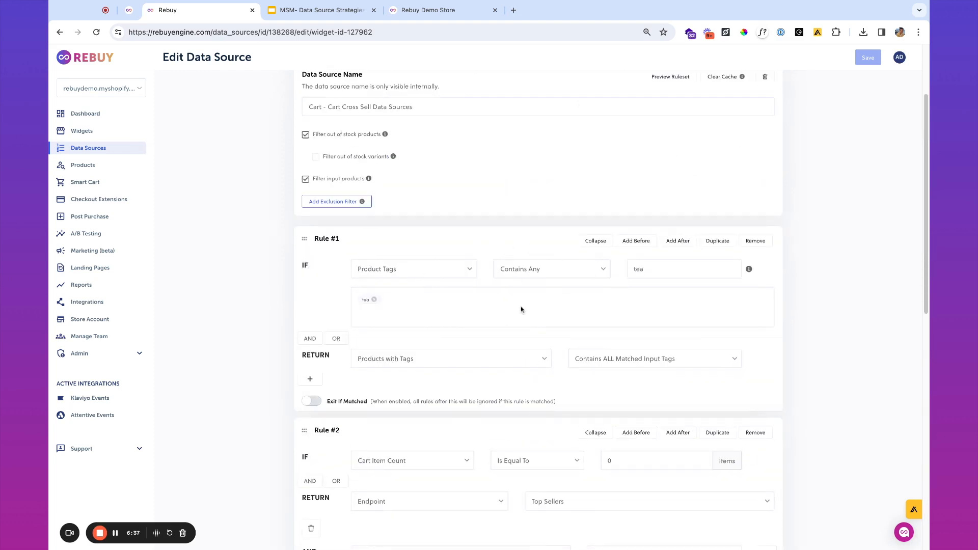
{"action": "scroll", "coordinate": [506, 323], "scroll_direction": "down", "scroll_amount": 5}
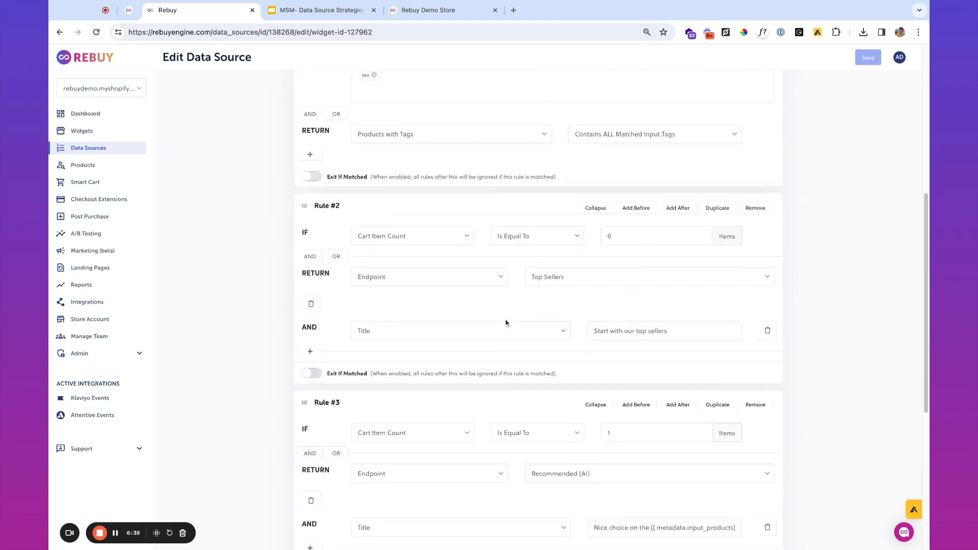
{"action": "scroll", "coordinate": [562, 300], "scroll_direction": "up", "scroll_amount": 5}
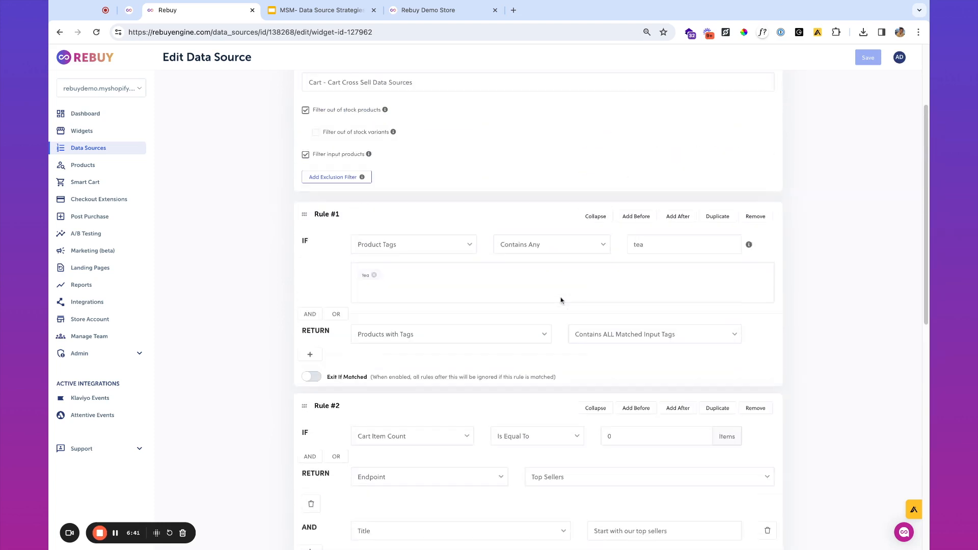
- Insert a new rule above the tea rule with a customer-based condition returning Buy It Again
{"action": "left_click", "coordinate": [636, 217]}
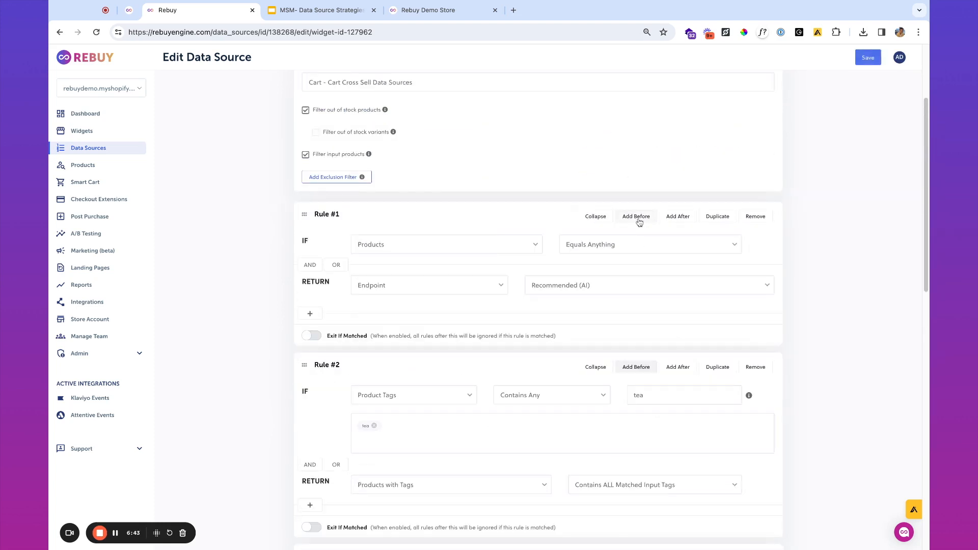
{"action": "left_click", "coordinate": [420, 255]}
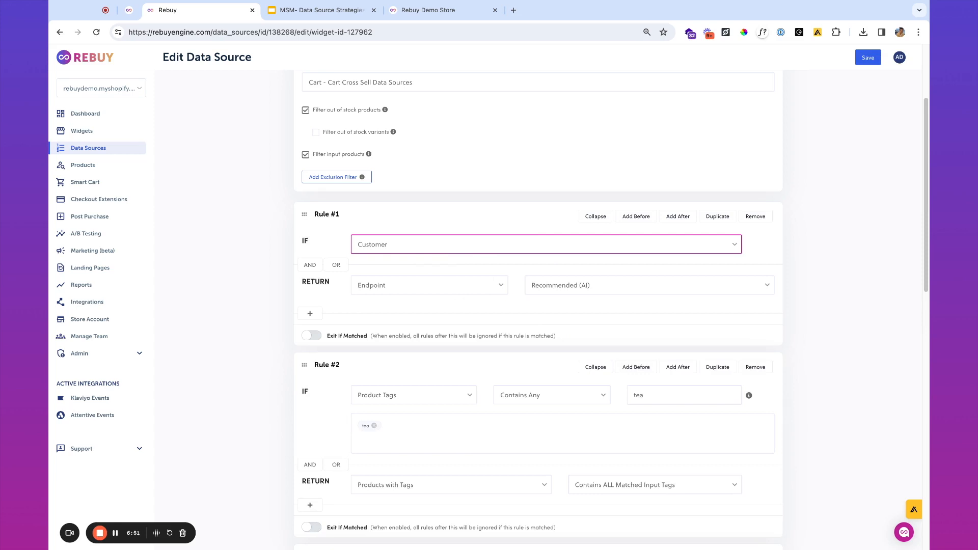
{"action": "left_click", "coordinate": [402, 291]}
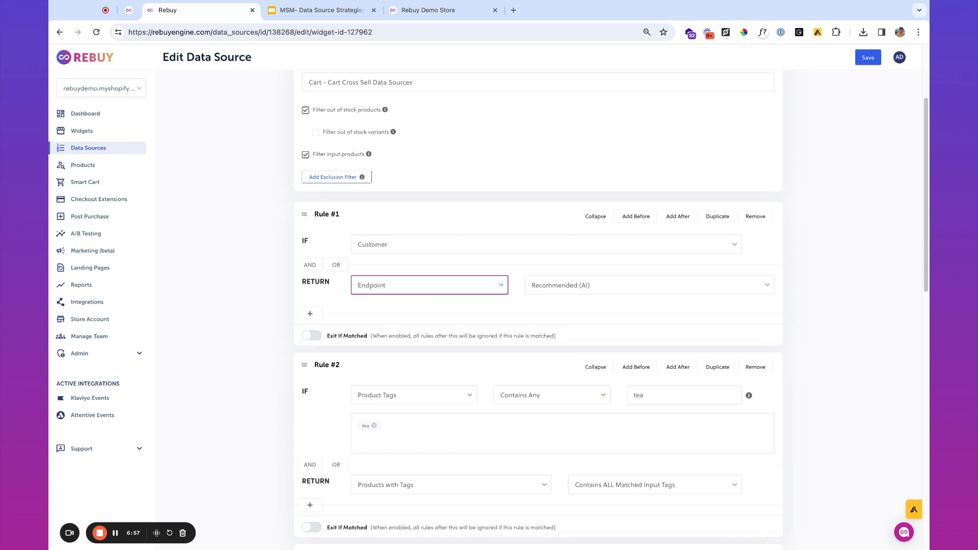
{"action": "left_click", "coordinate": [601, 286]}
{"action": "left_click", "coordinate": [611, 262]}
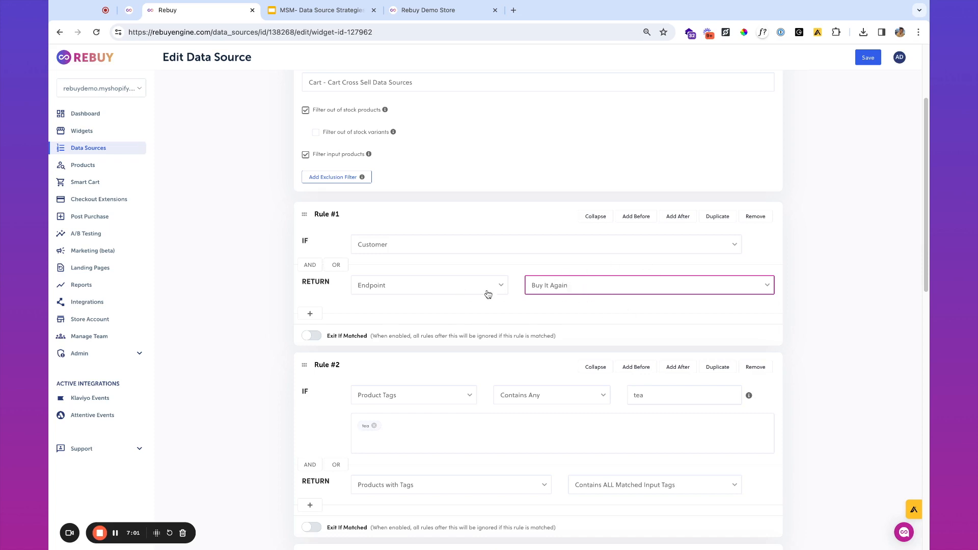
- Add a Customer Order Count condition requiring more than 1 order
{"action": "left_click", "coordinate": [313, 267]}
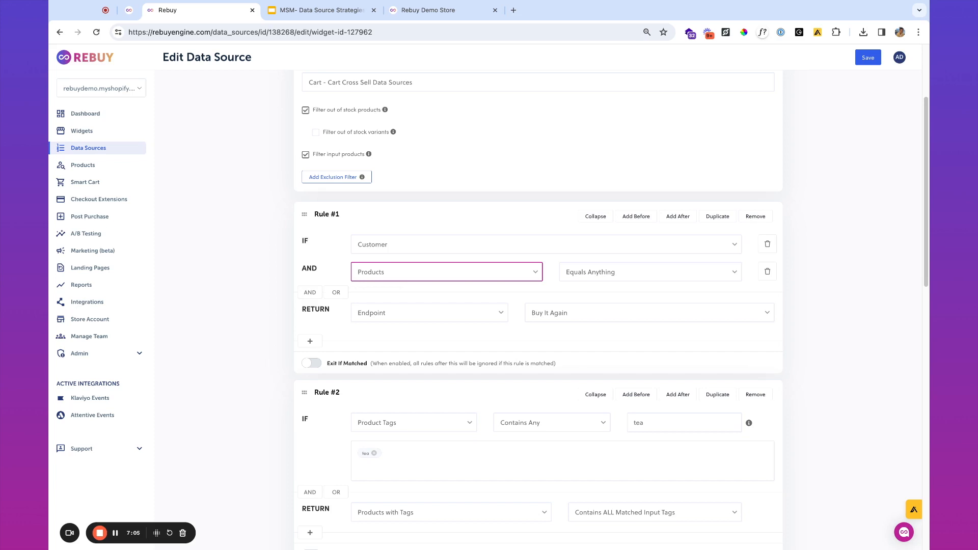
{"action": "left_click", "coordinate": [581, 291]}
{"action": "left_click", "coordinate": [641, 271]}
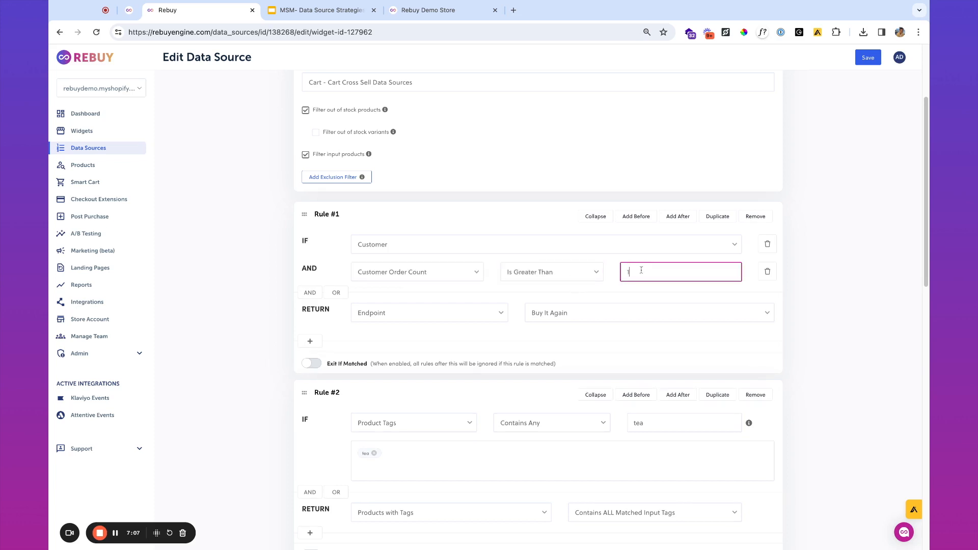
{"action": "left_click", "coordinate": [560, 272]}
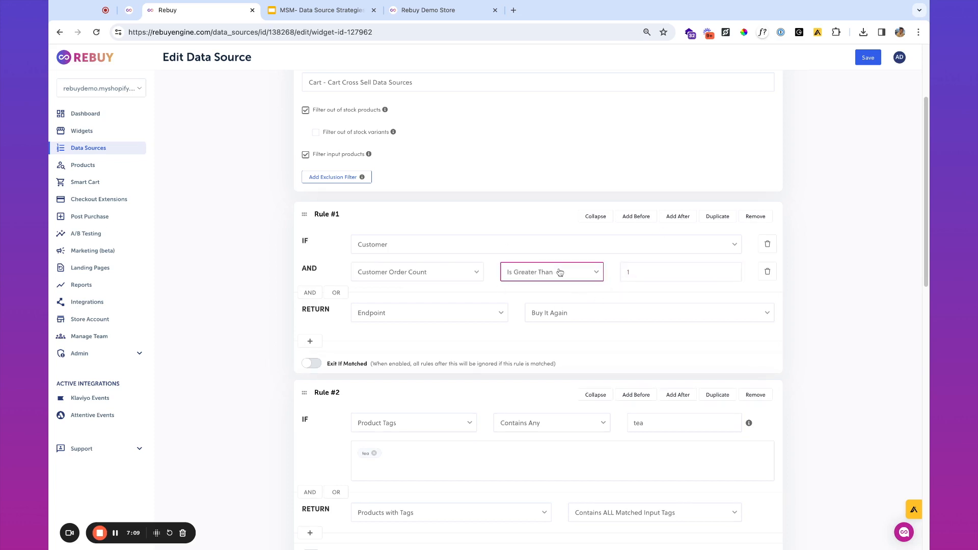
{"action": "left_click", "coordinate": [671, 271]}
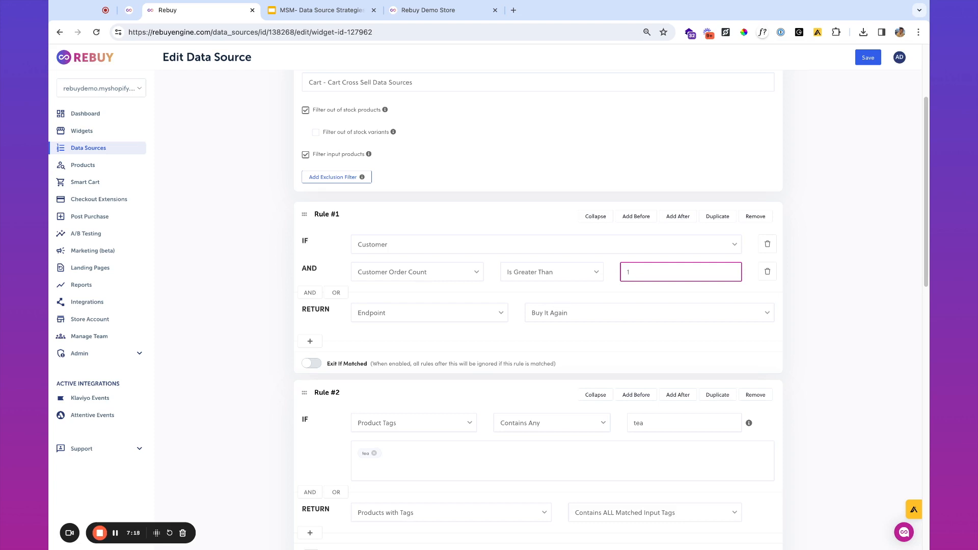
- Switch the return to Recommended (AI), add the title 'Welcome back' with the first-name variable, and save
{"action": "left_click", "coordinate": [573, 318]}
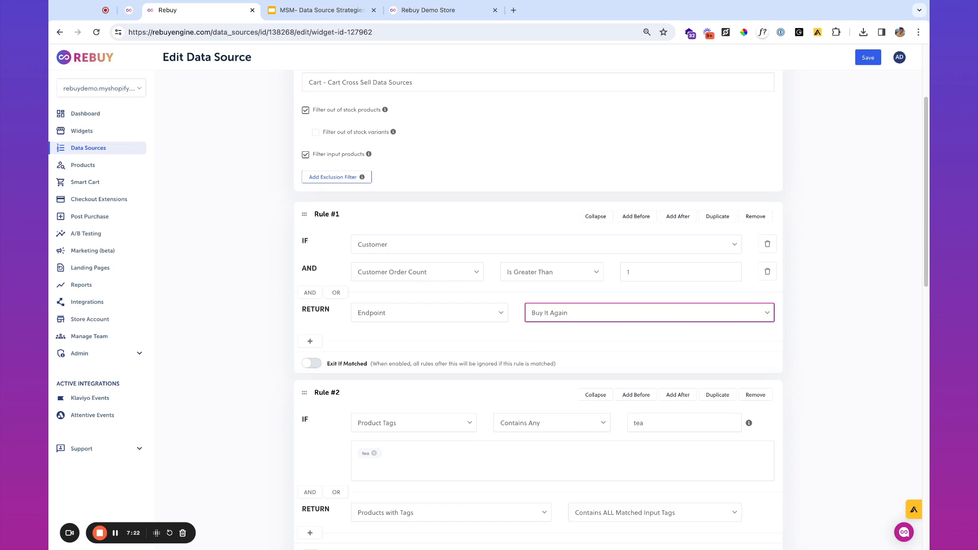
{"action": "left_click", "coordinate": [634, 321]}
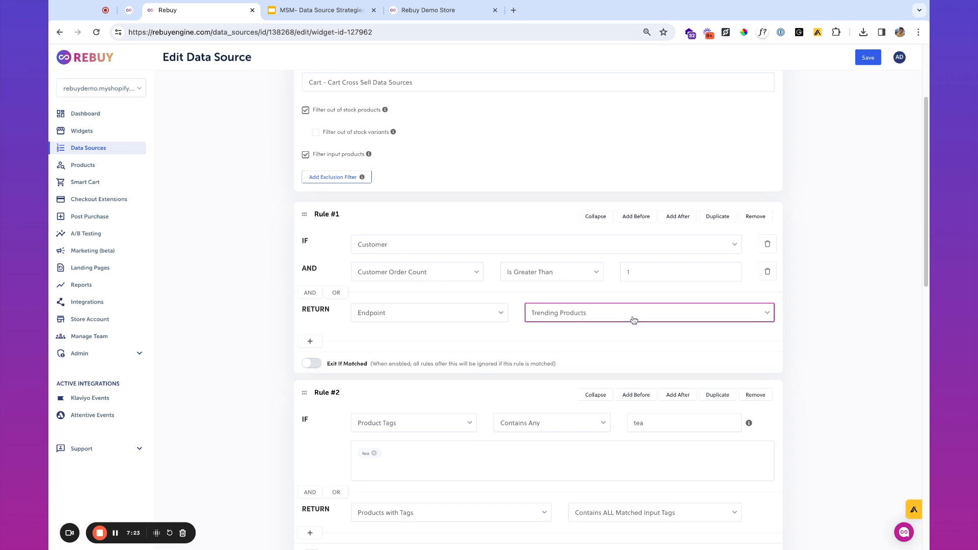
{"action": "left_click", "coordinate": [572, 318]}
{"action": "left_click", "coordinate": [310, 342]}
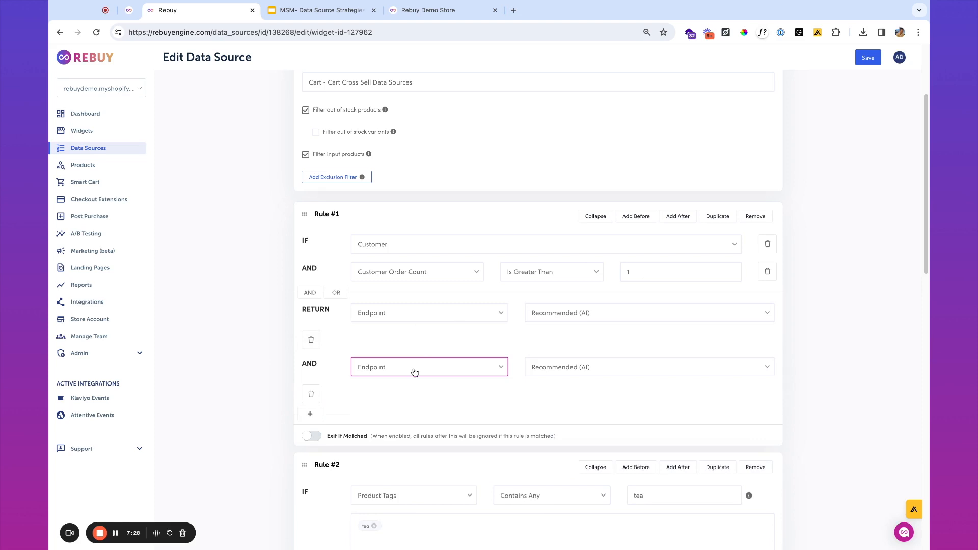
{"action": "left_click", "coordinate": [618, 372]}
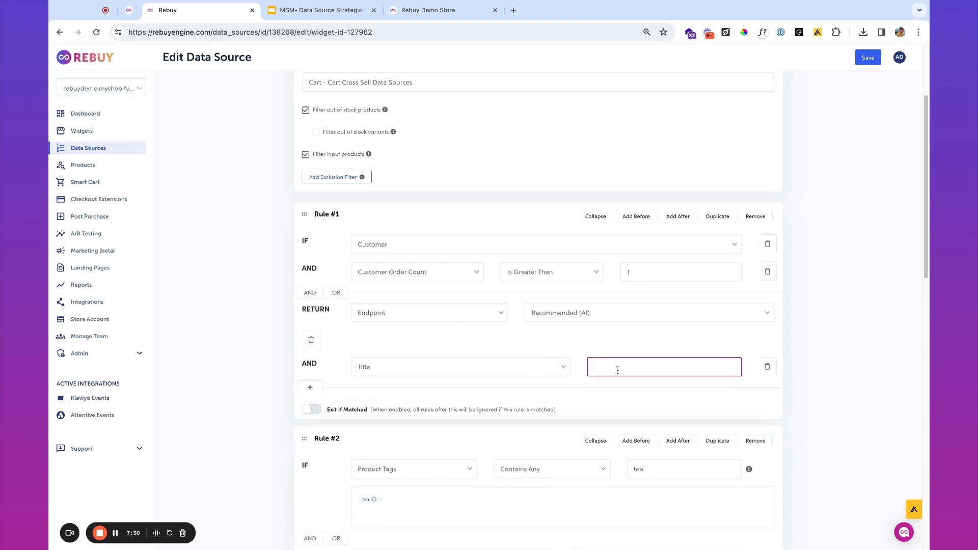
{"action": "type", "text": "Welcome back xname"}
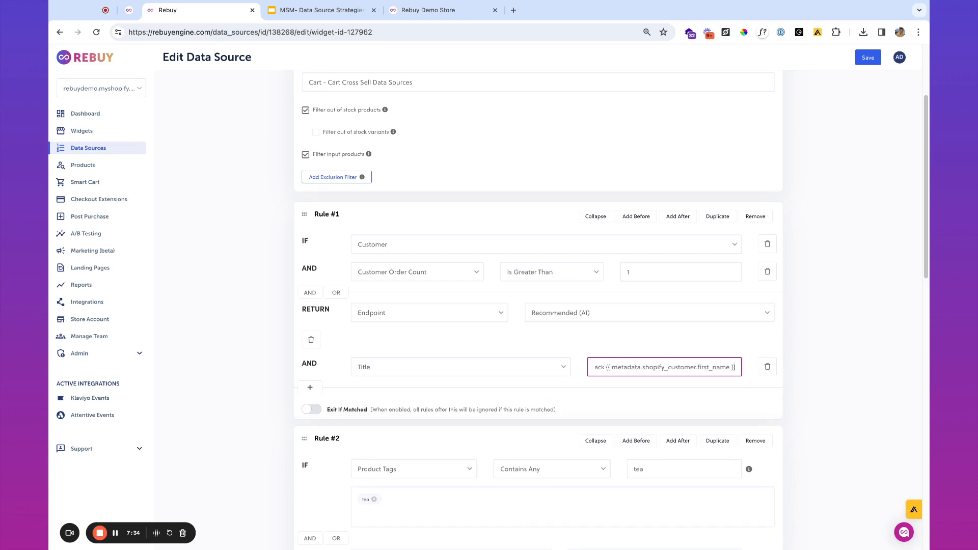
{"action": "left_click", "coordinate": [868, 58]}
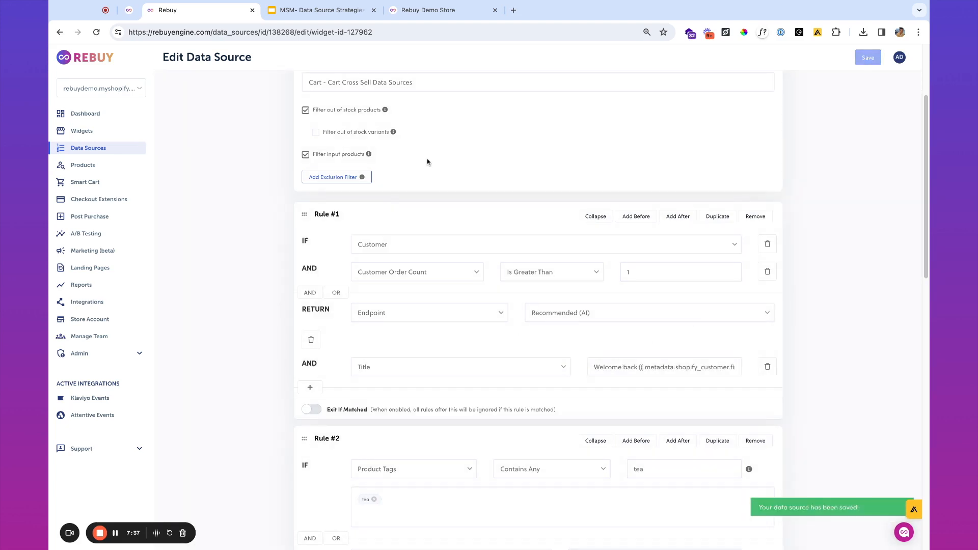
- In the demo store, close the cart and sign in with the returning customer's e-mail
{"action": "left_click", "coordinate": [428, 10]}
{"action": "left_click", "coordinate": [603, 238]}
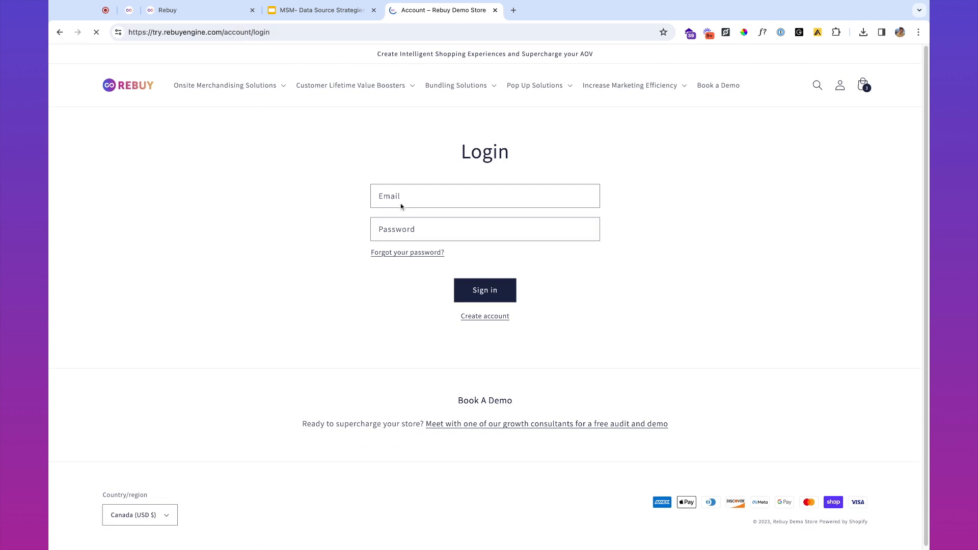
{"action": "left_click", "coordinate": [411, 196]}
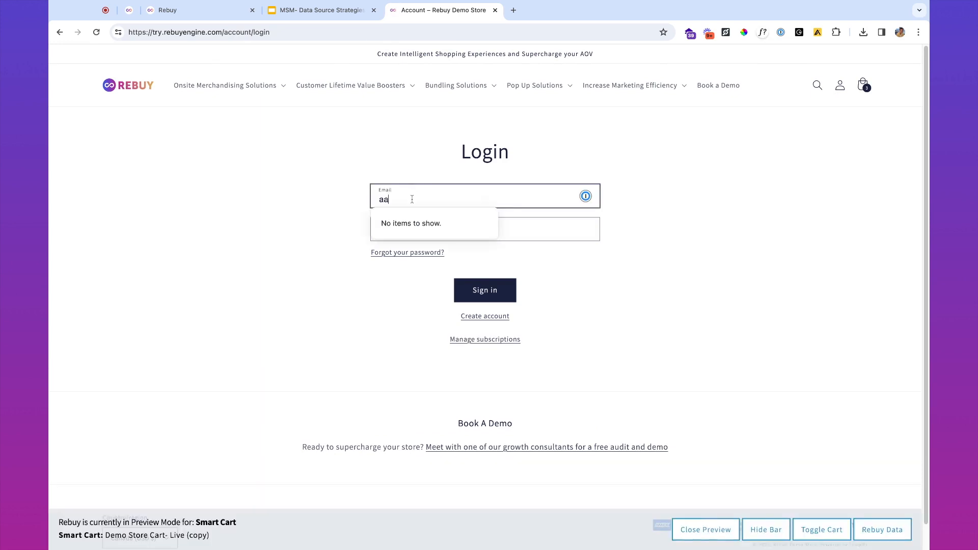
{"action": "key", "text": "Return"}
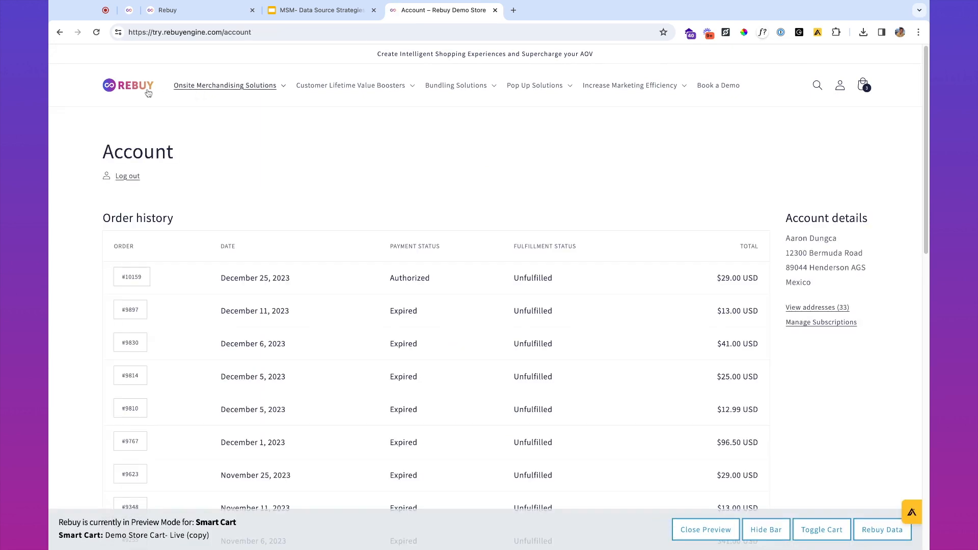
- Open the cart from the home page and check the 'Welcome back' heading shows the customer's first name
{"action": "left_click", "coordinate": [146, 92]}
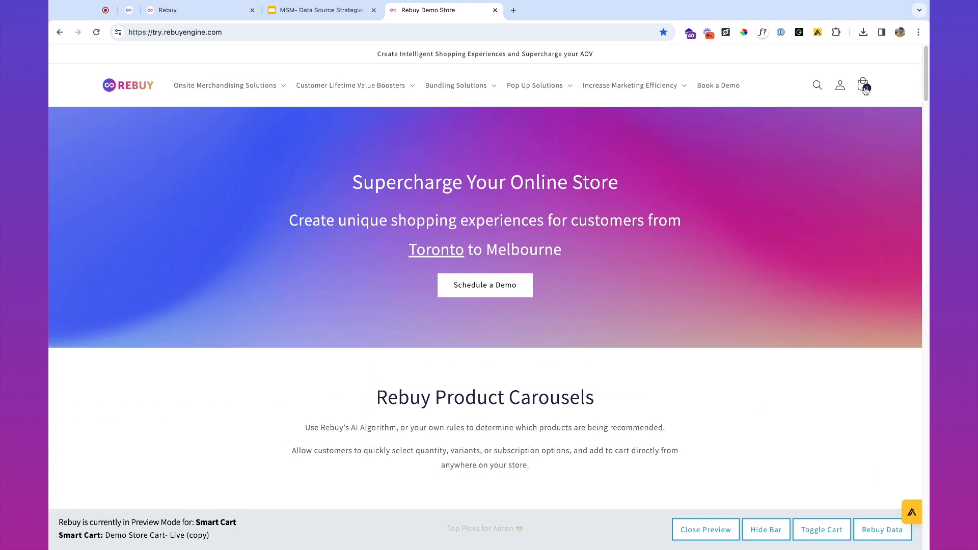
{"action": "left_click", "coordinate": [864, 86]}
{"action": "scroll", "coordinate": [810, 264], "scroll_direction": "down", "scroll_amount": 1}
{"action": "scroll", "coordinate": [811, 264], "scroll_direction": "down", "scroll_amount": 3}
{"action": "triple_click", "coordinate": [795, 233]}
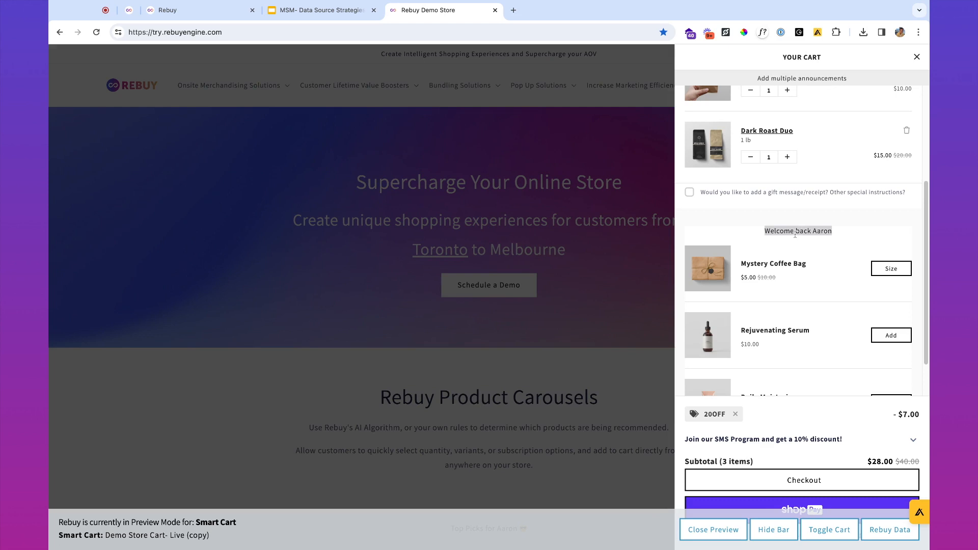
{"action": "double_click", "coordinate": [829, 232]}
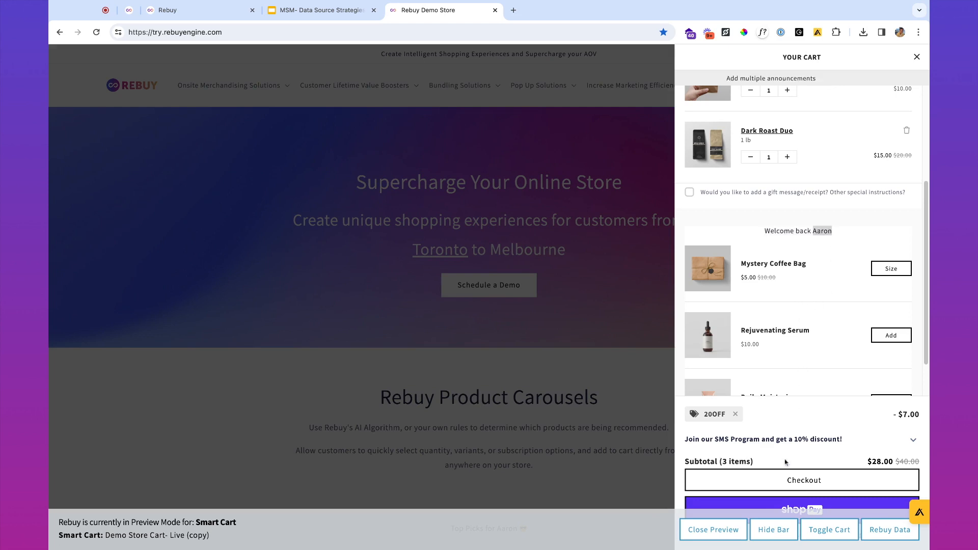
- Hide the preview-mode bar, review the cart recommendations, and return to the data source editor
{"action": "left_click", "coordinate": [774, 530]}
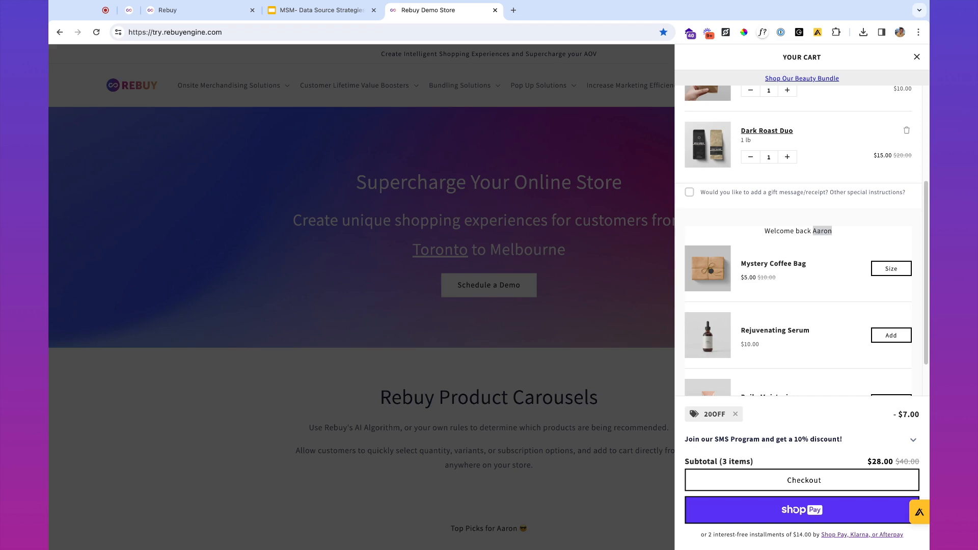
{"action": "scroll", "coordinate": [812, 306], "scroll_direction": "down", "scroll_amount": 2}
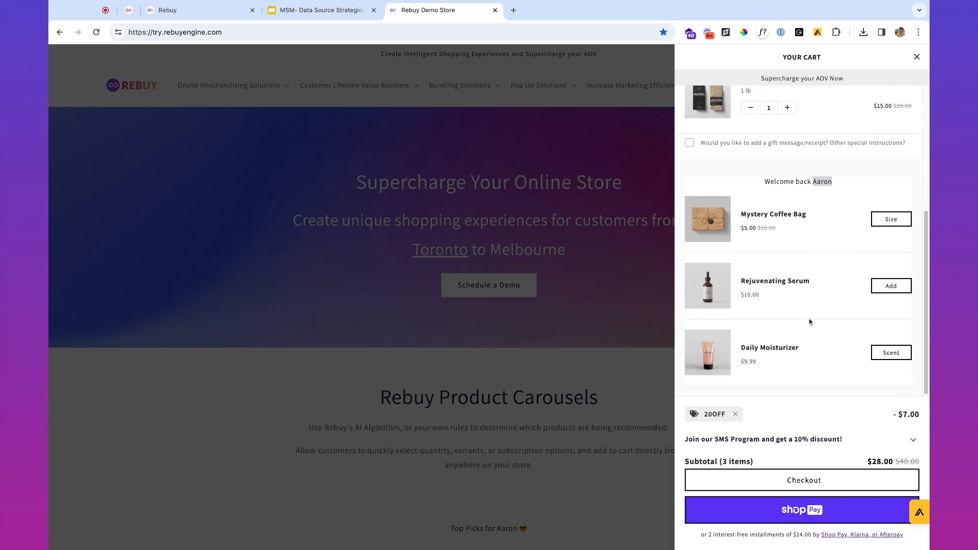
{"action": "scroll", "coordinate": [800, 369], "scroll_direction": "up", "scroll_amount": 5}
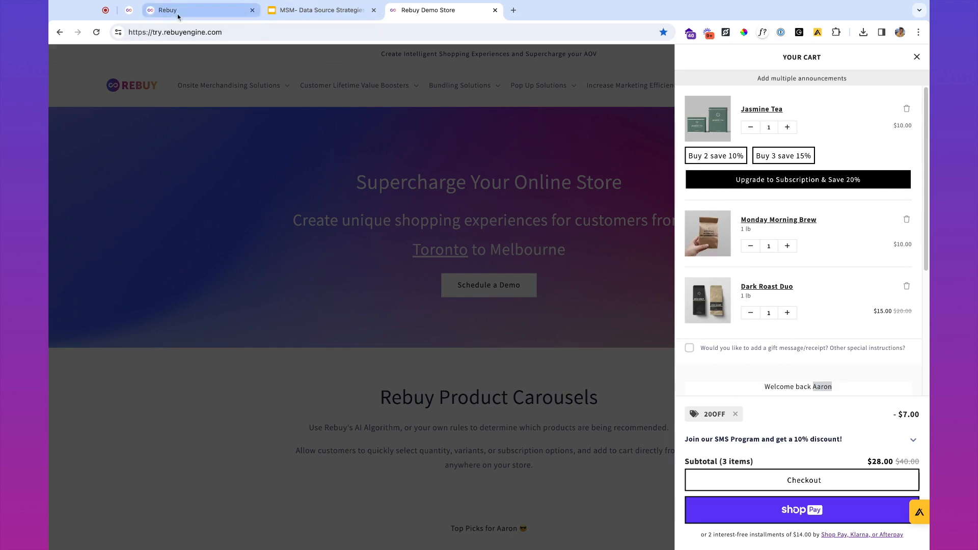
{"action": "left_click", "coordinate": [199, 11]}
- Change rule #1's condition to Cart Subtotal Is Less Than $100
{"action": "left_click", "coordinate": [435, 250]}
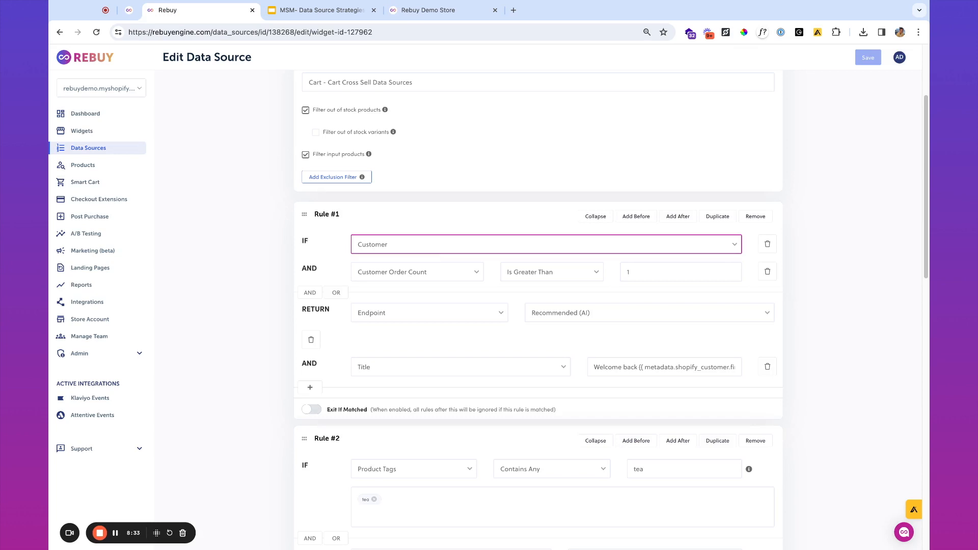
{"action": "left_click", "coordinate": [430, 212]}
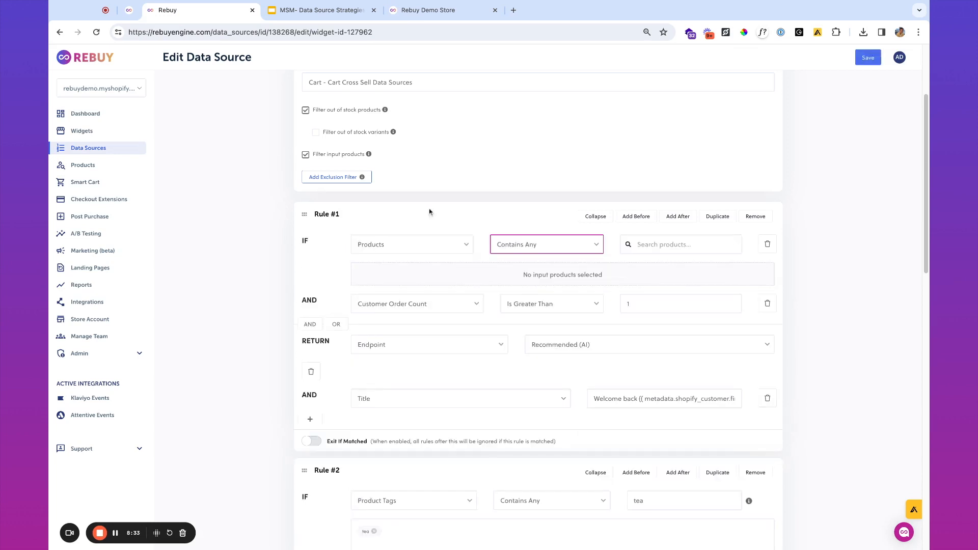
{"action": "left_click", "coordinate": [409, 249]}
{"action": "left_click", "coordinate": [409, 261]}
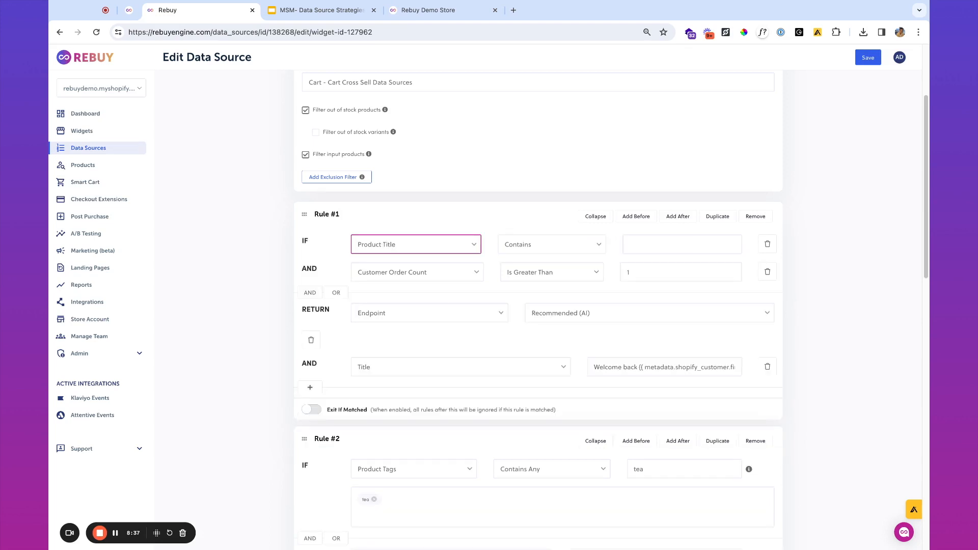
{"action": "left_click", "coordinate": [461, 253]}
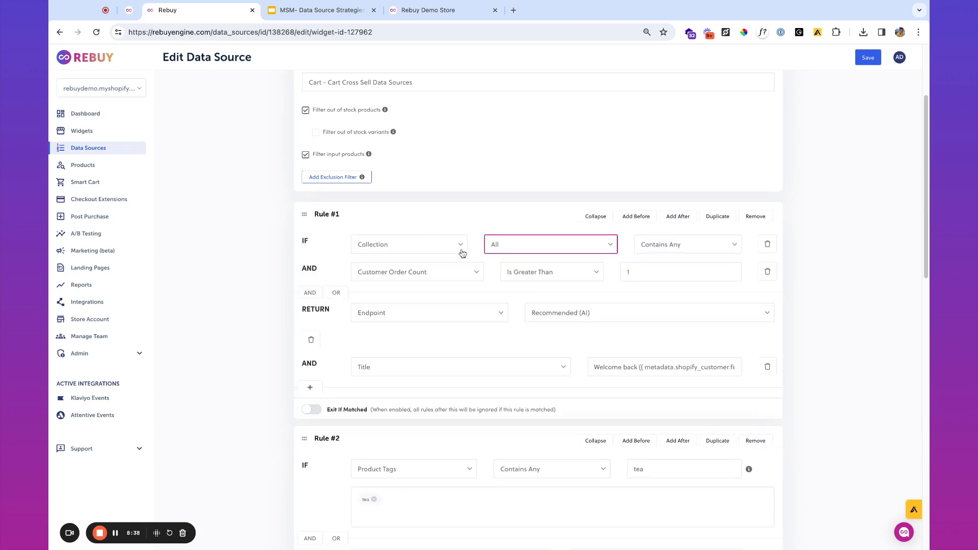
{"action": "left_click", "coordinate": [433, 251]}
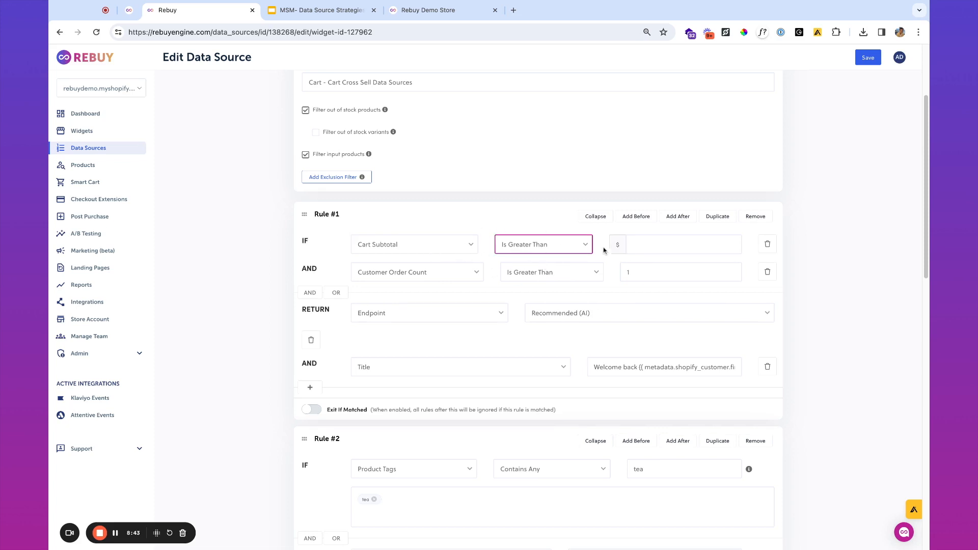
{"action": "left_click", "coordinate": [634, 245]}
{"action": "left_click", "coordinate": [578, 248]}
{"action": "left_click", "coordinate": [664, 247]}
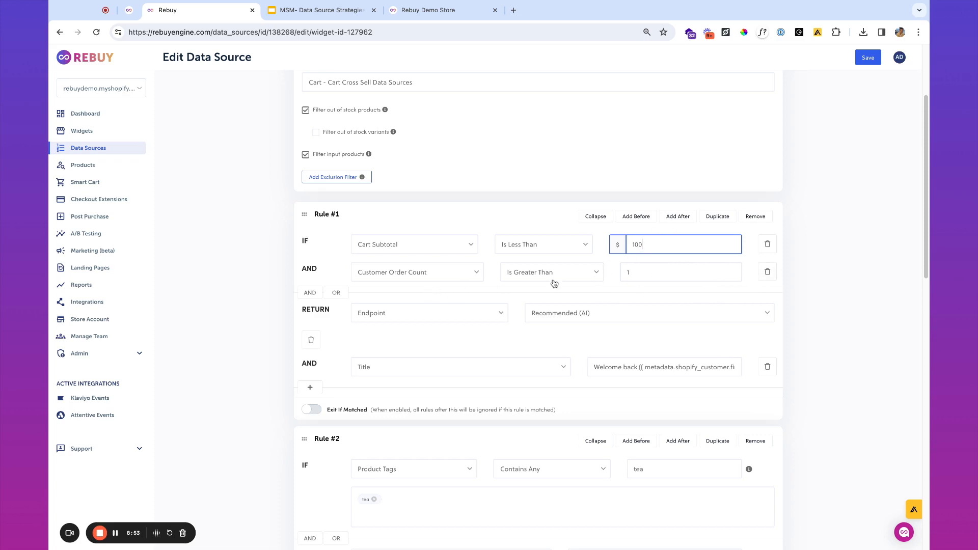
- Delete the order-count condition, retitle the rule 'Add these for free shipping over $100!', and save
{"action": "left_click", "coordinate": [767, 274]}
{"action": "left_click", "coordinate": [451, 293]}
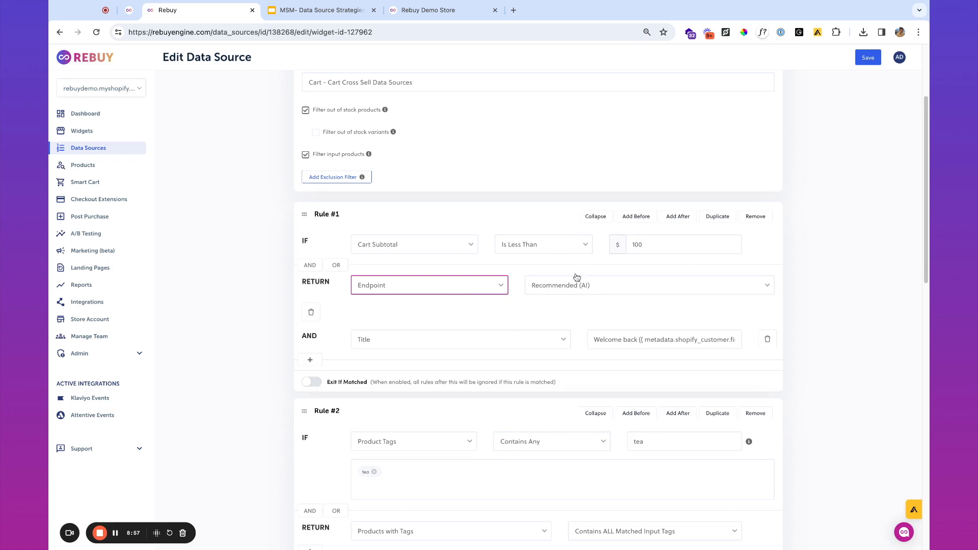
{"action": "triple_click", "coordinate": [648, 339]}
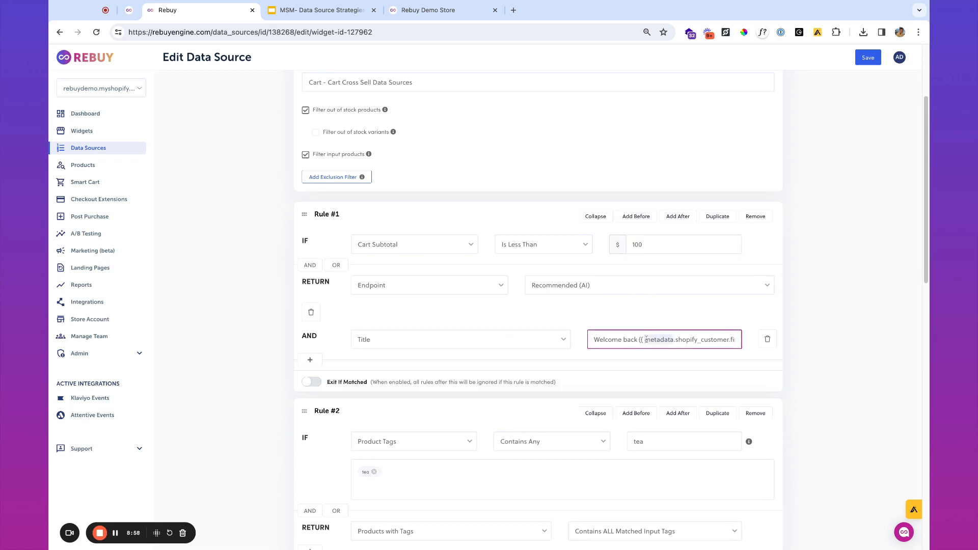
{"action": "left_click", "coordinate": [646, 337]}
{"action": "key", "text": "super+Right"}
{"action": "type", "text": "!"}
{"action": "key", "text": "super+a"}
{"action": "type", "text": "Add the"}
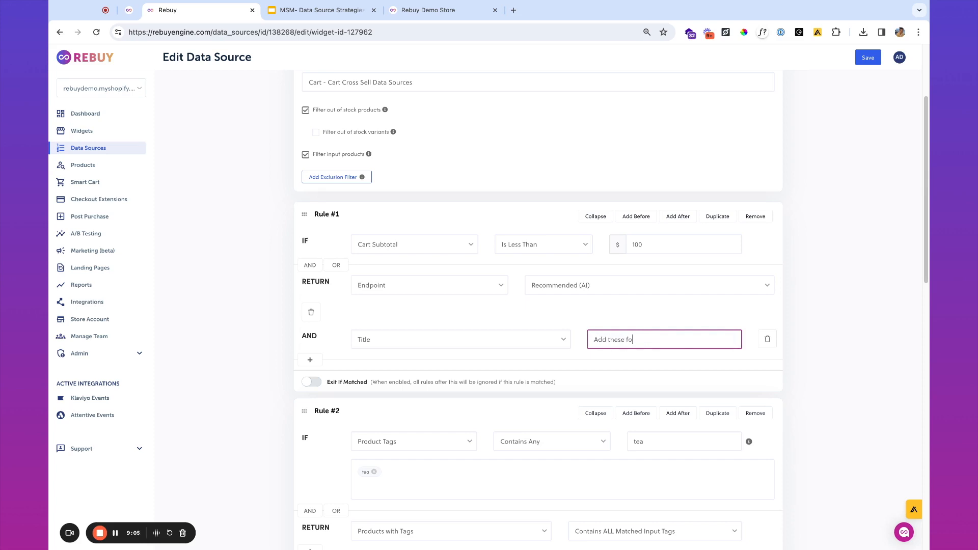
{"action": "key", "text": "Left"}
{"action": "type", "text": "over $100"}
{"action": "left_click", "coordinate": [867, 58]}
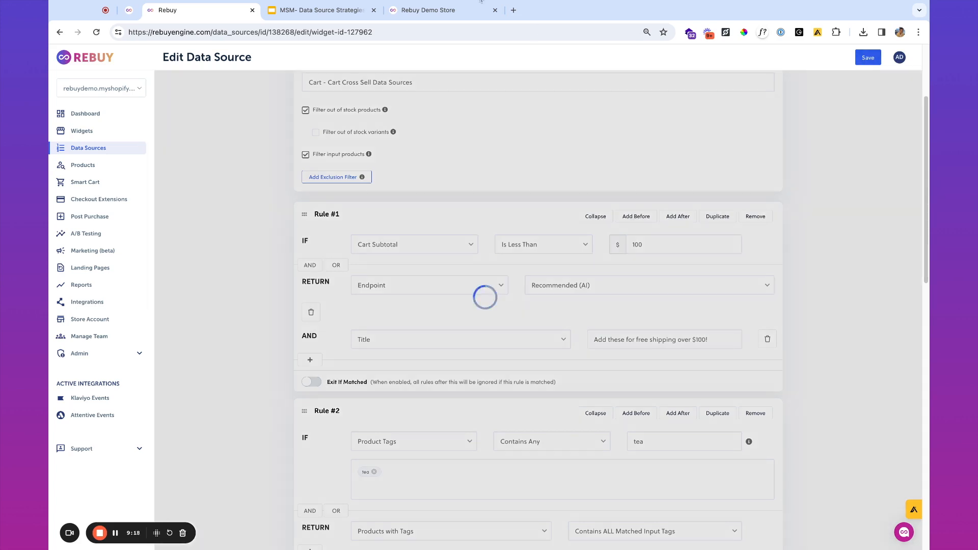
{"action": "left_click", "coordinate": [410, 10]}
- Reload the store cart to confirm the free-shipping-over-$100 title, then return to the Cart Cross Sells slide
{"action": "left_click", "coordinate": [100, 34]}
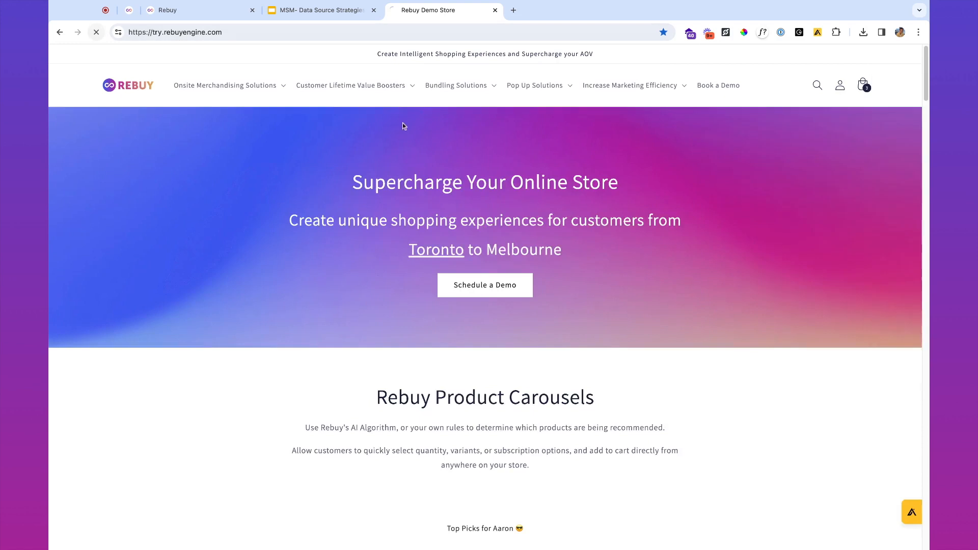
{"action": "left_click", "coordinate": [867, 90]}
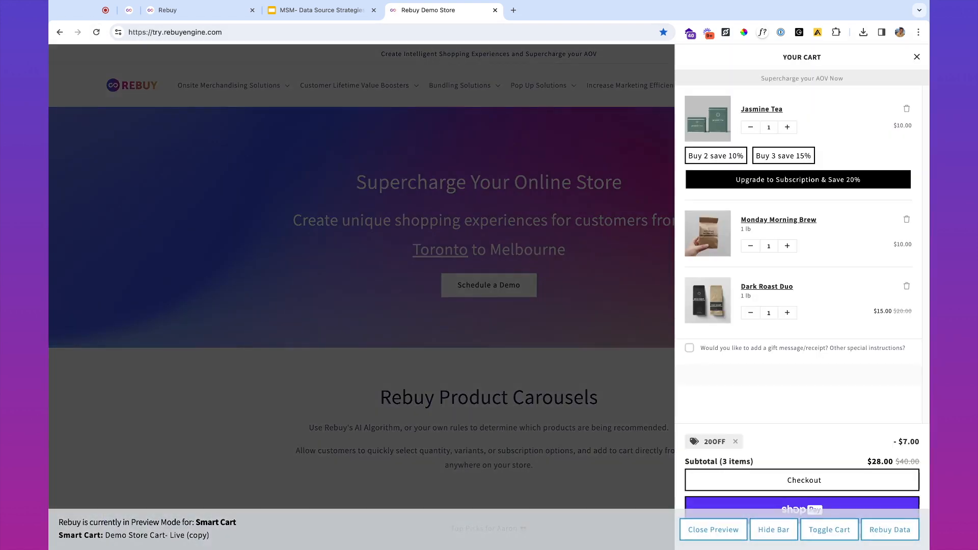
{"action": "scroll", "coordinate": [810, 282], "scroll_direction": "down", "scroll_amount": 3}
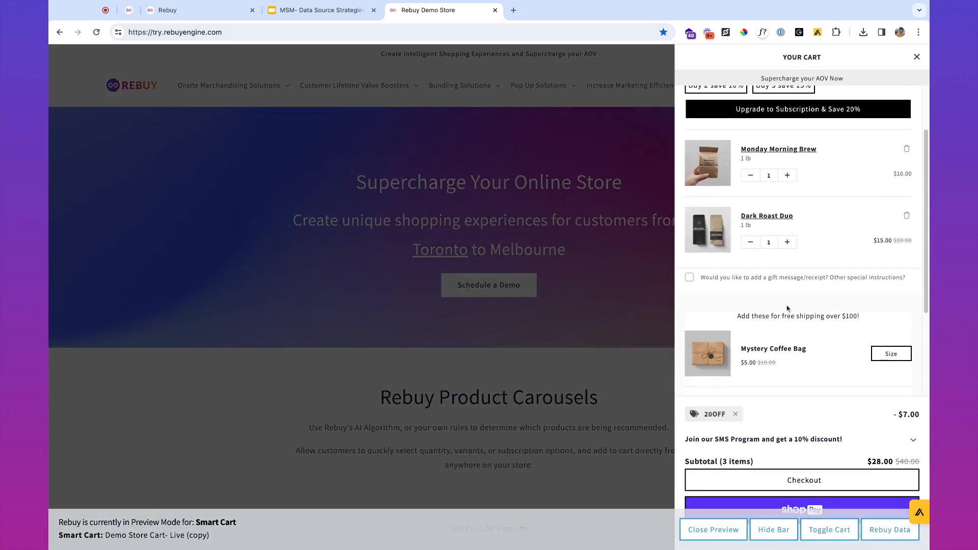
{"action": "scroll", "coordinate": [763, 340], "scroll_direction": "down", "scroll_amount": 3}
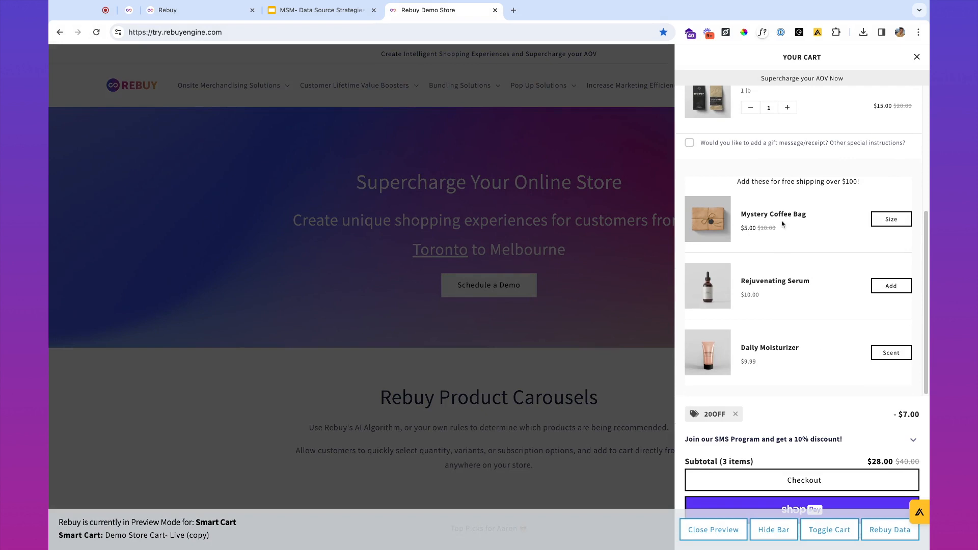
{"action": "left_click", "coordinate": [173, 11]}
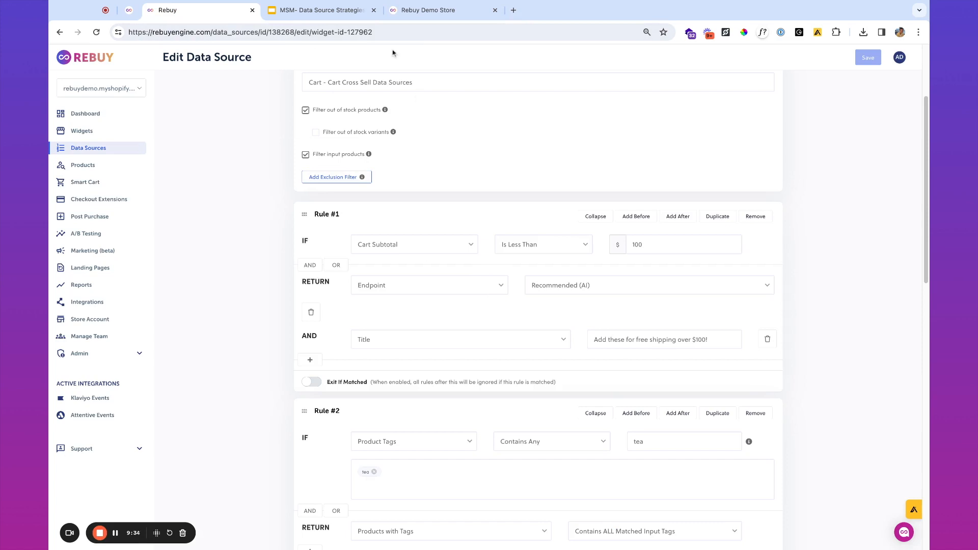
{"action": "left_click", "coordinate": [341, 16]}
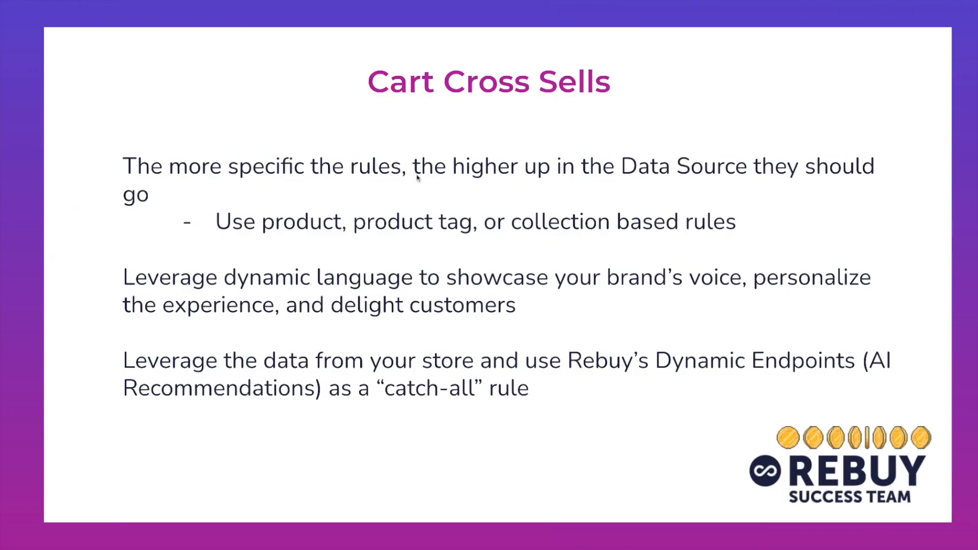